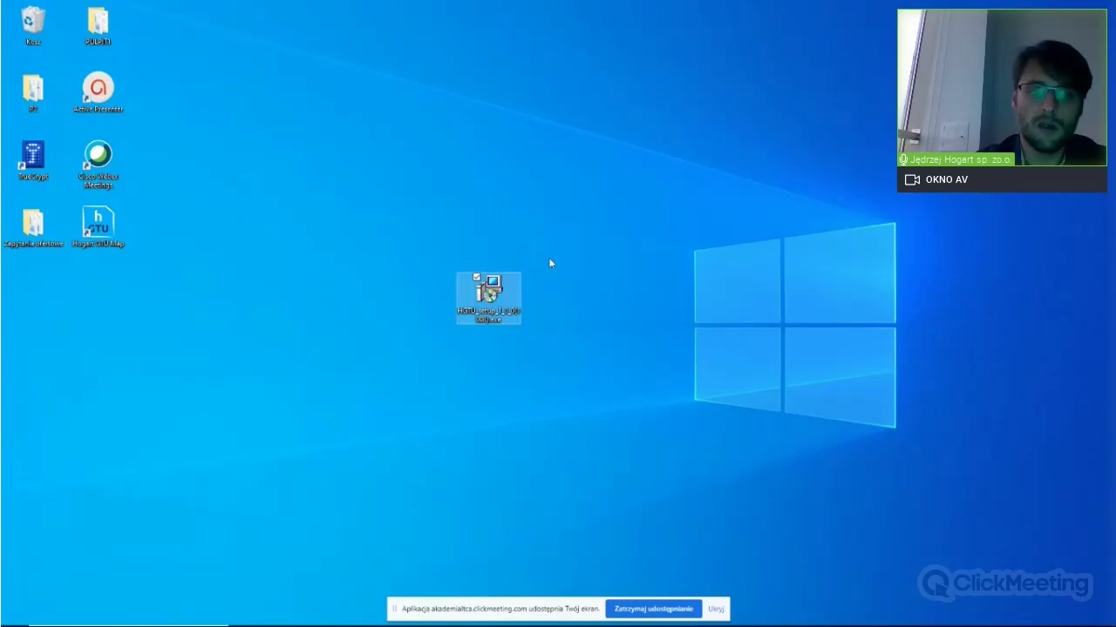
# Run the HGTU setup and install Wyszukiwarka kodów GTU with a desktop icon for all computer users
pyautogui.doubleClick(496, 296)
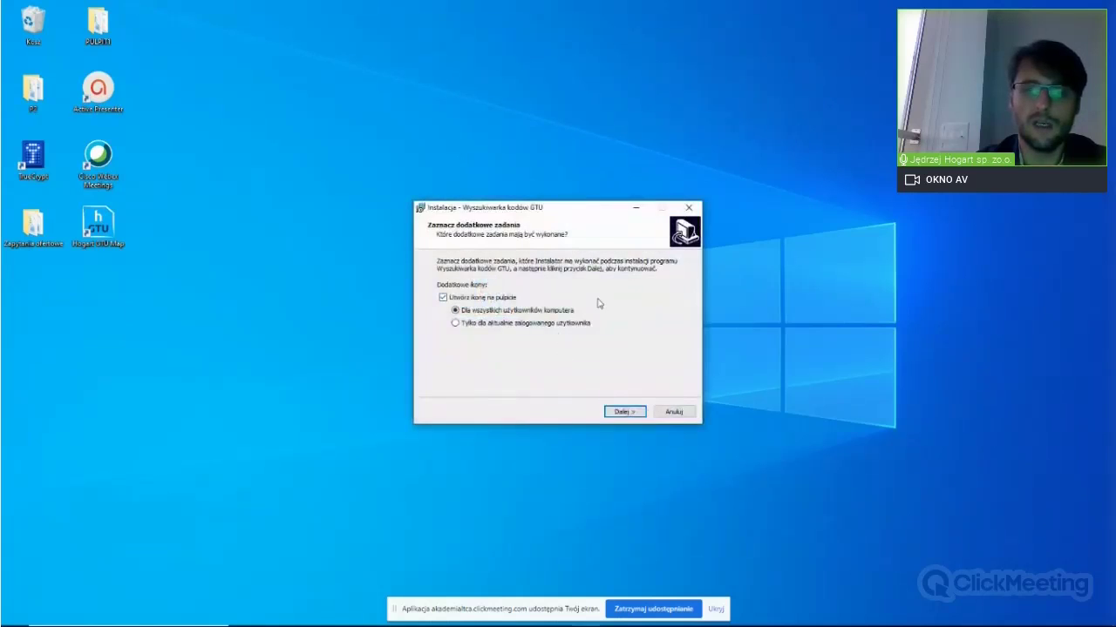
pyautogui.click(629, 417)
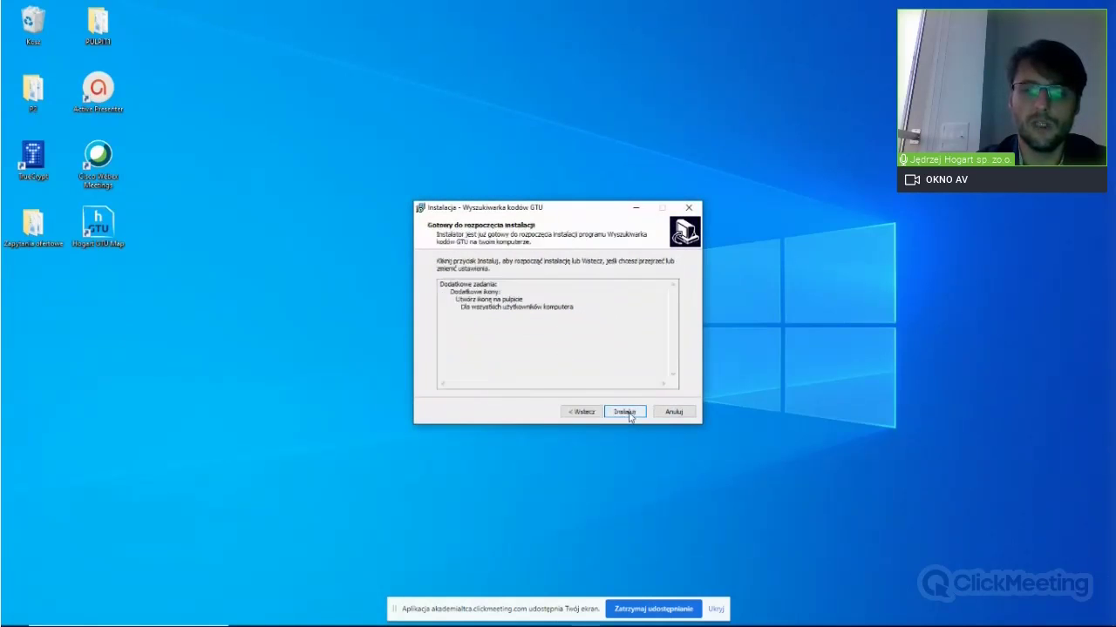
pyautogui.click(626, 412)
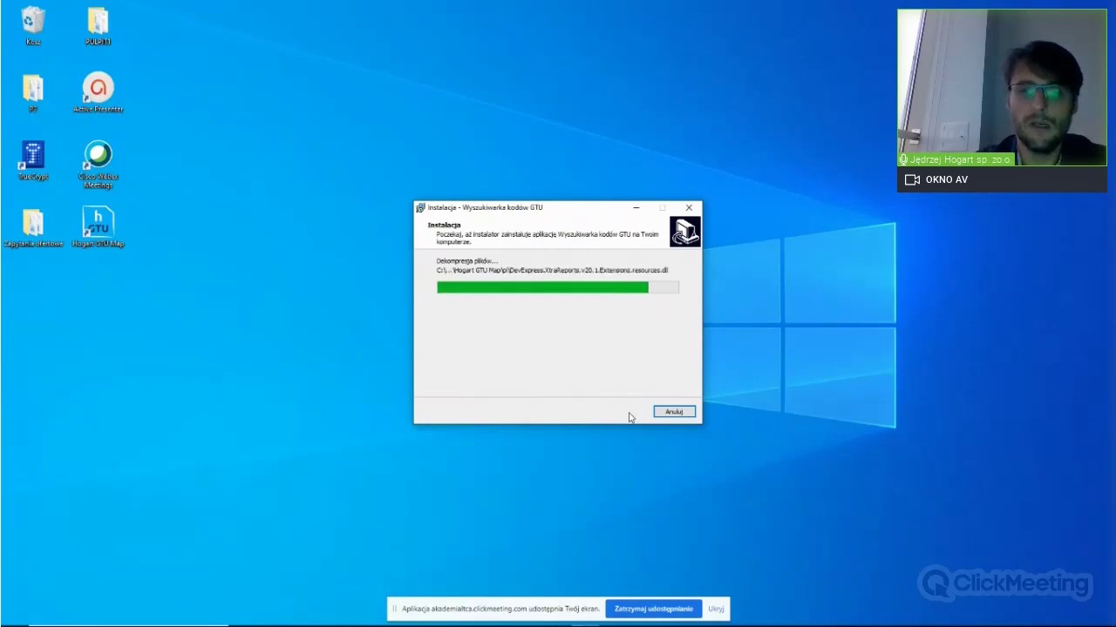
pyautogui.click(625, 412)
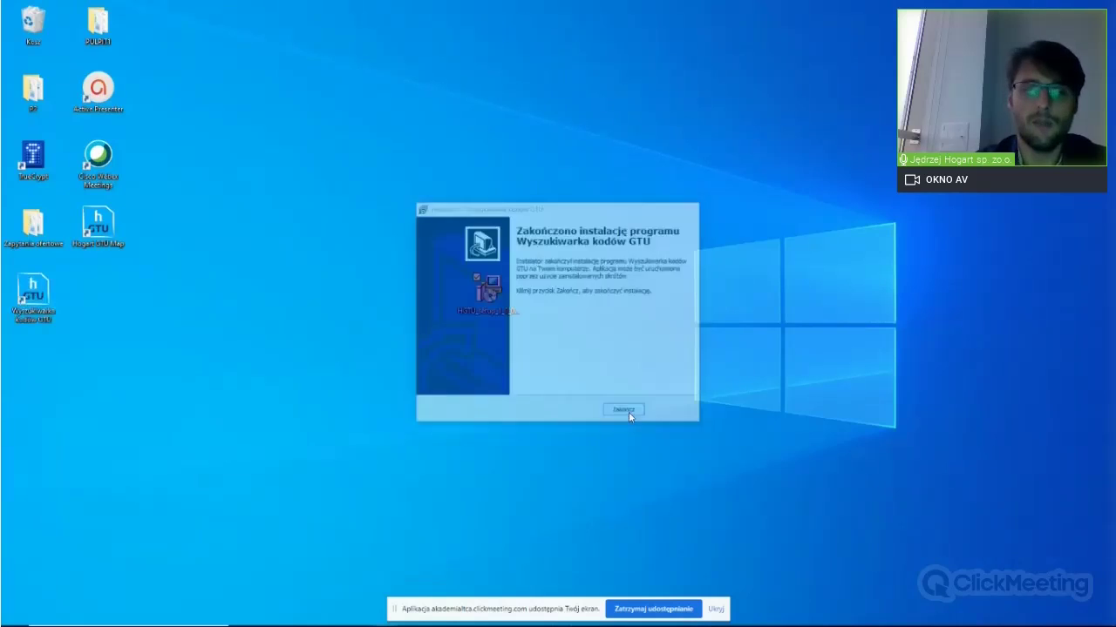
# Move the new Wyszukiwarka kodów GTU shortcut above the installer icon and open the program in a maximized window
pyautogui.moveTo(30, 301); pyautogui.dragTo(496, 234)
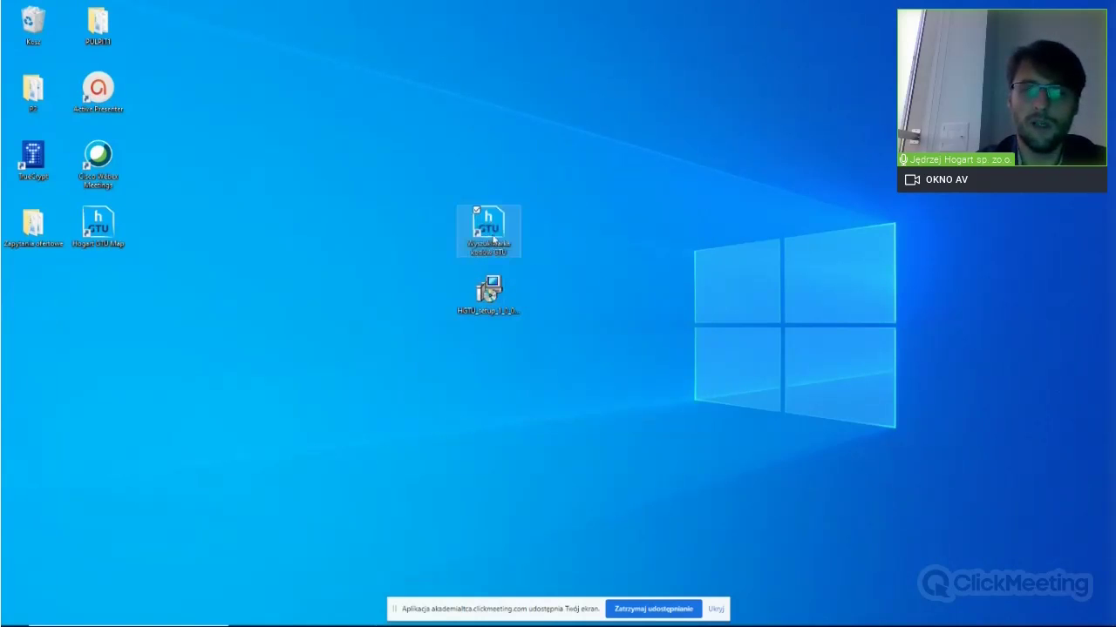
pyautogui.doubleClick(496, 233)
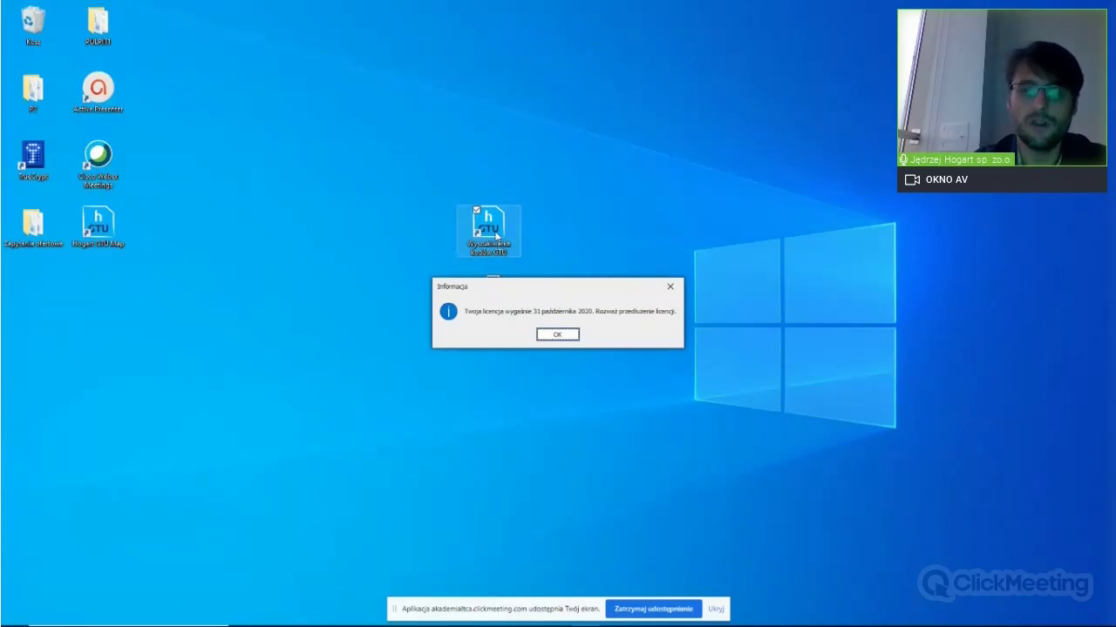
pyautogui.click(558, 336)
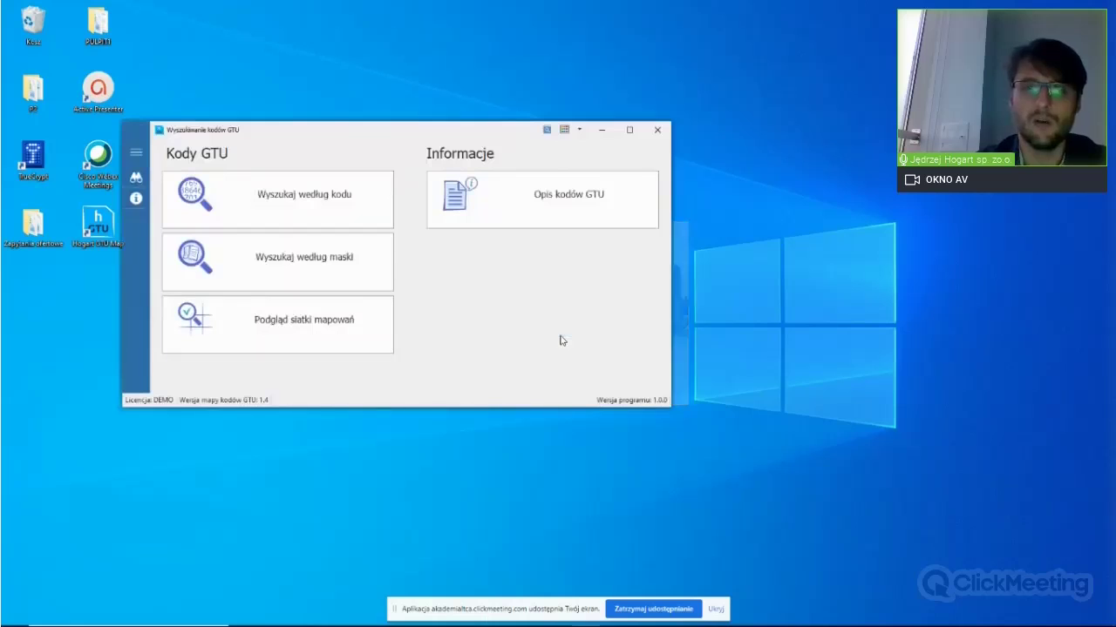
pyautogui.click(629, 131)
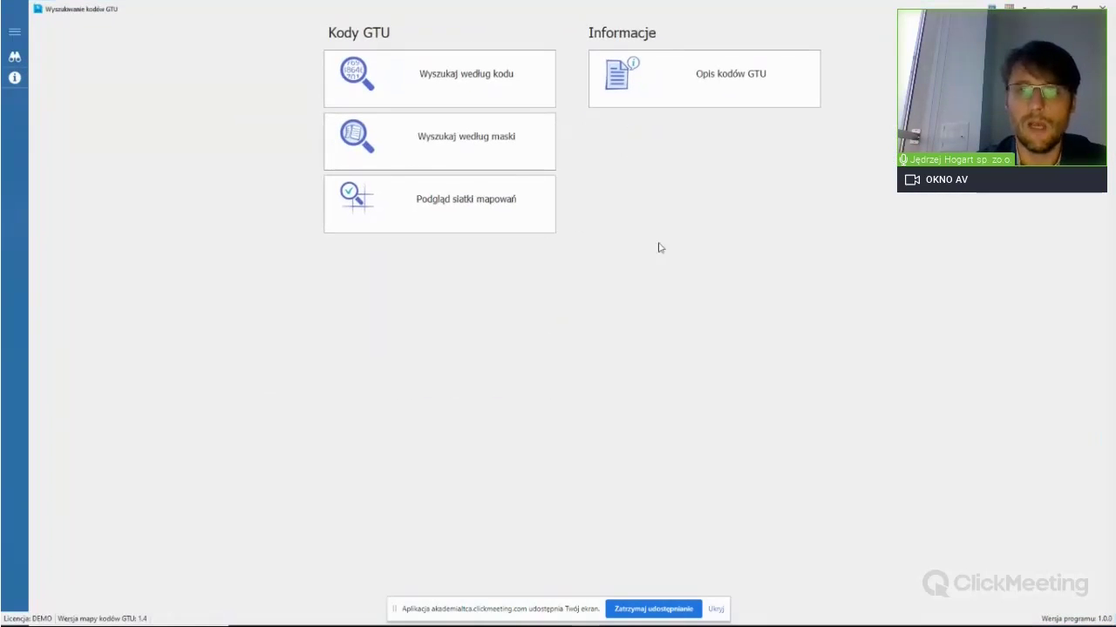
# Review the GTU code descriptions, including the GTU_01 entry, and return to the start screen
pyautogui.click(693, 84)
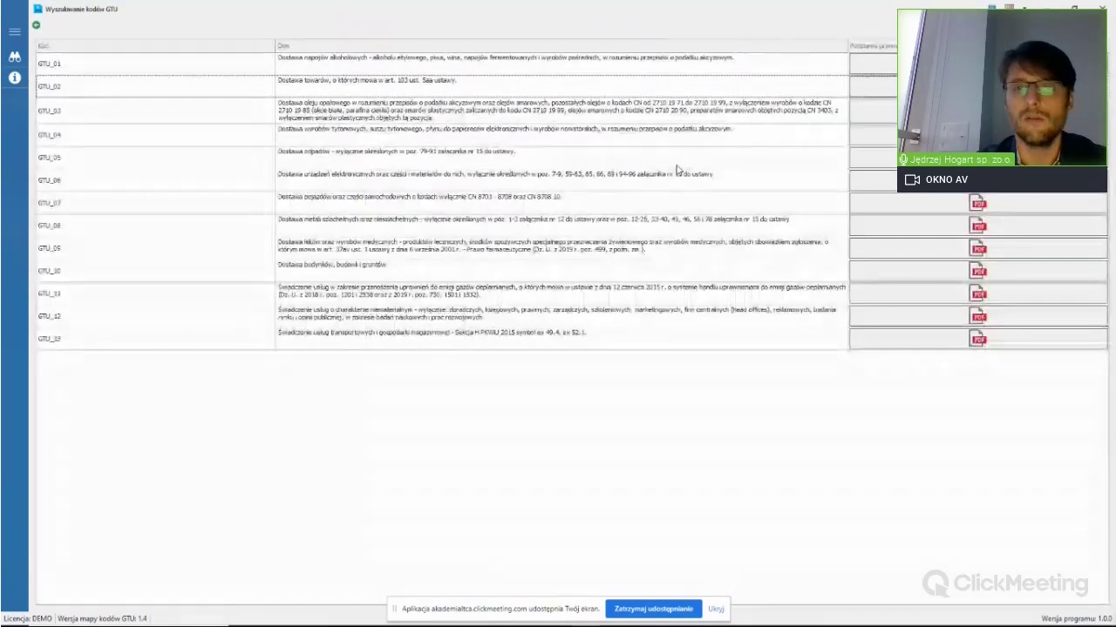
pyautogui.click(344, 140)
pyautogui.click(359, 222)
pyautogui.click(380, 294)
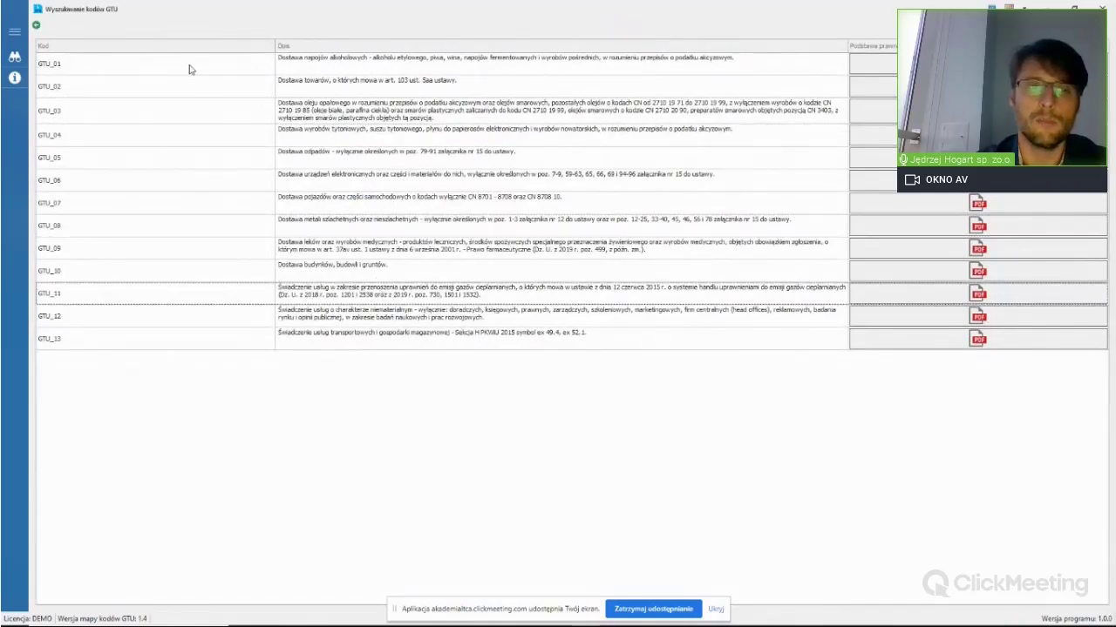
pyautogui.click(319, 64)
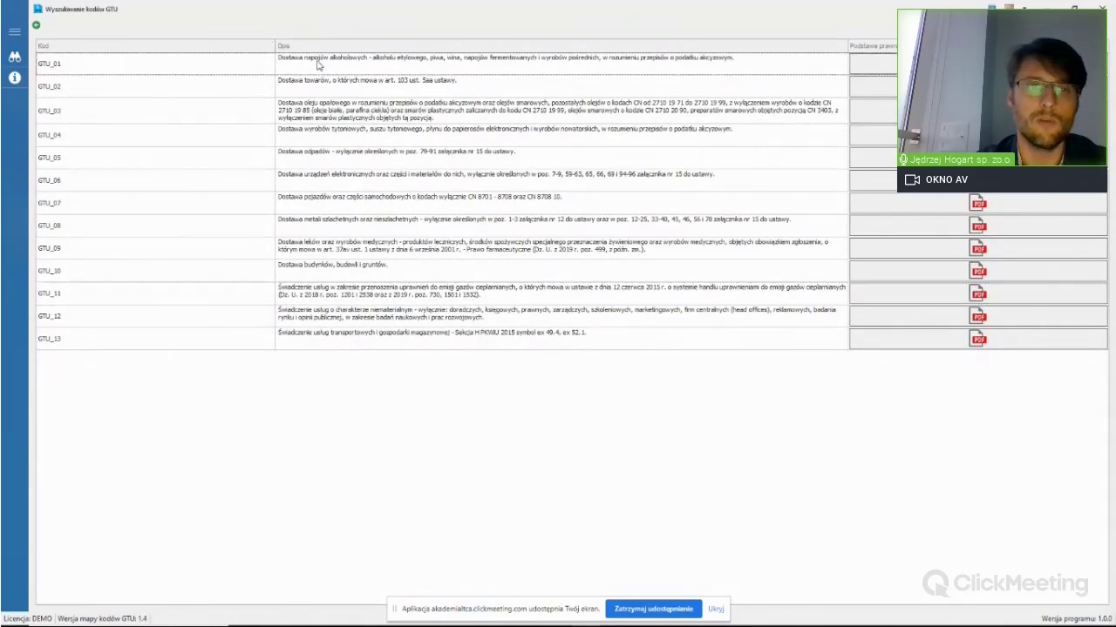
pyautogui.click(37, 27)
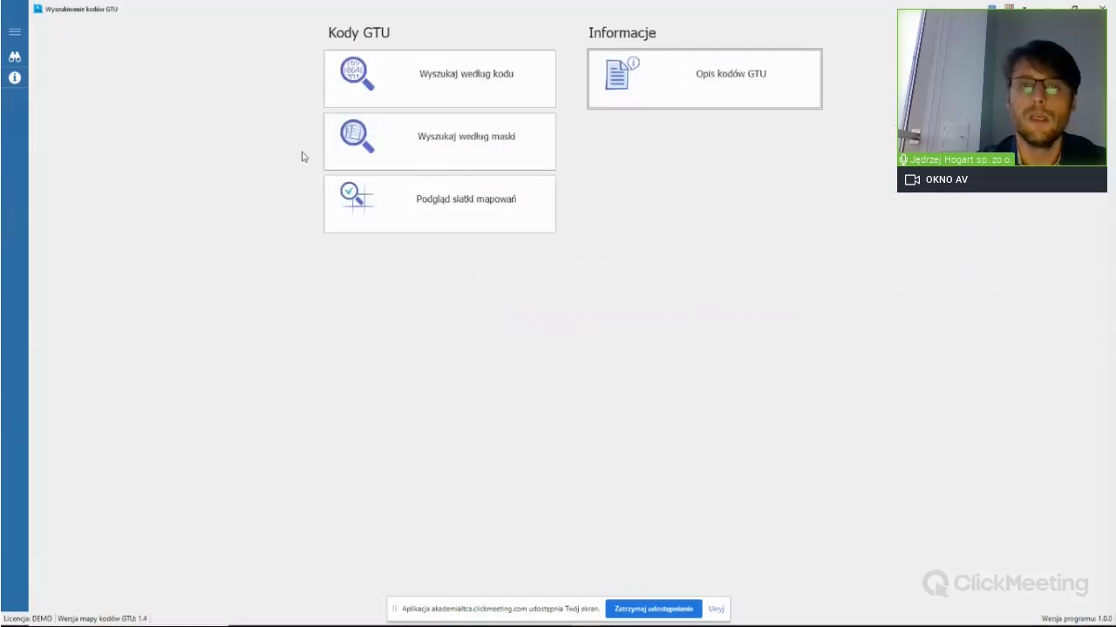
# Search by code for the GTU assigned to 26.20.21.0 in the PKWIU dictionary
pyautogui.click(458, 78)
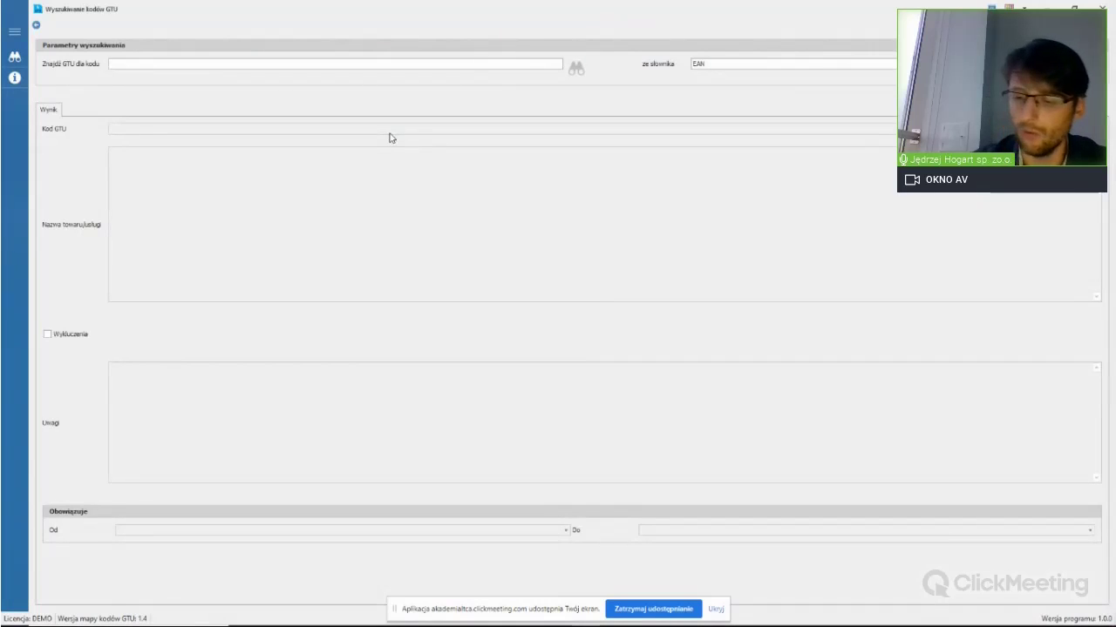
pyautogui.write('26')
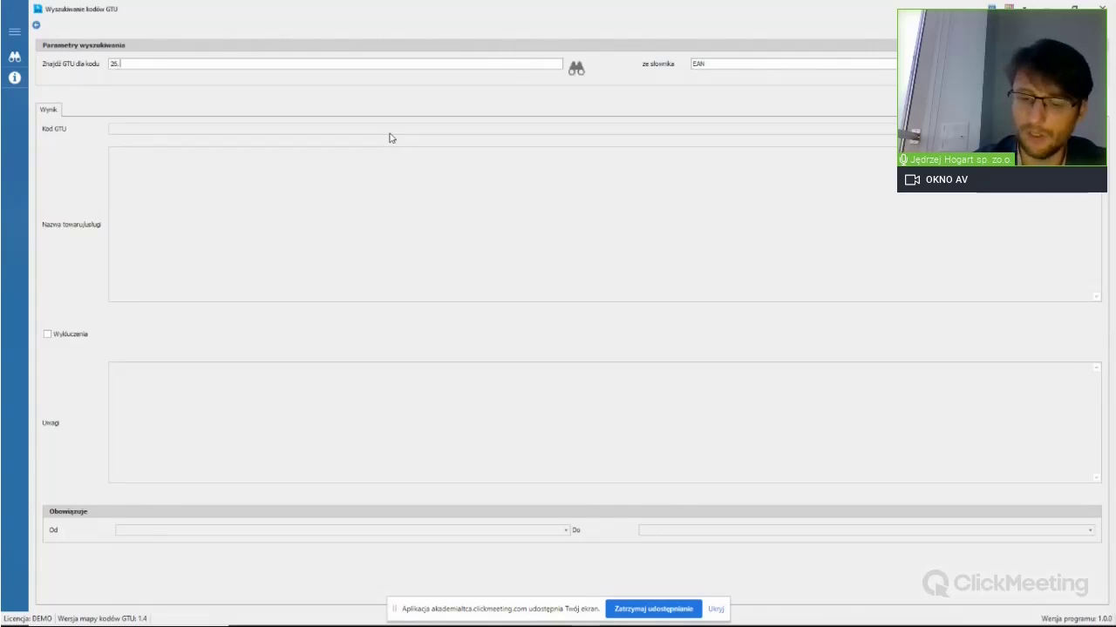
pyautogui.write('.20.21.0')
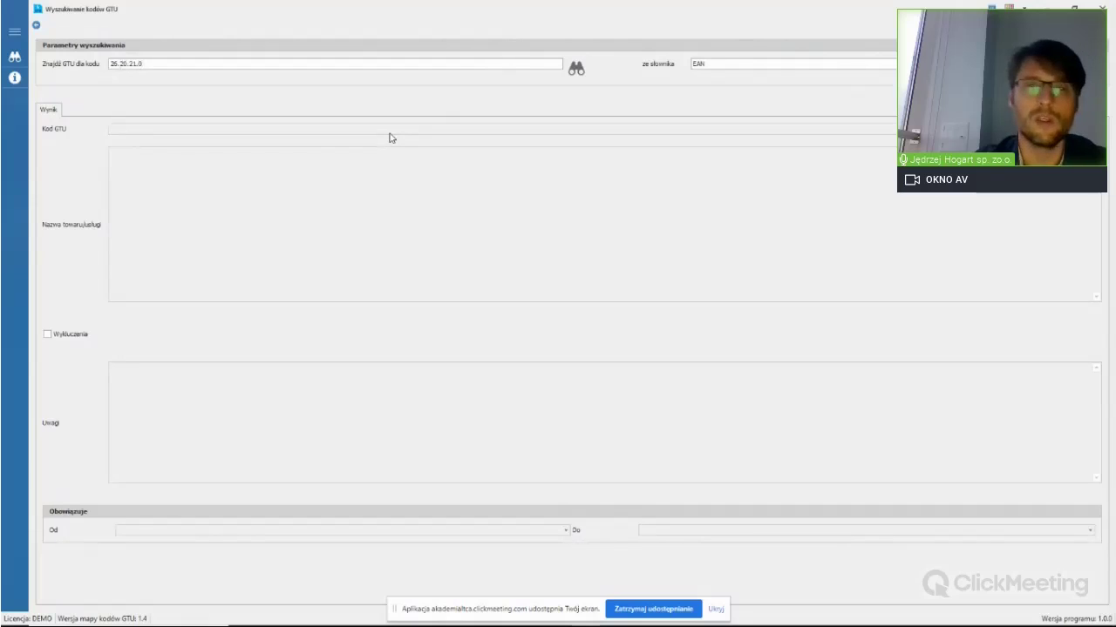
pyautogui.click(764, 66)
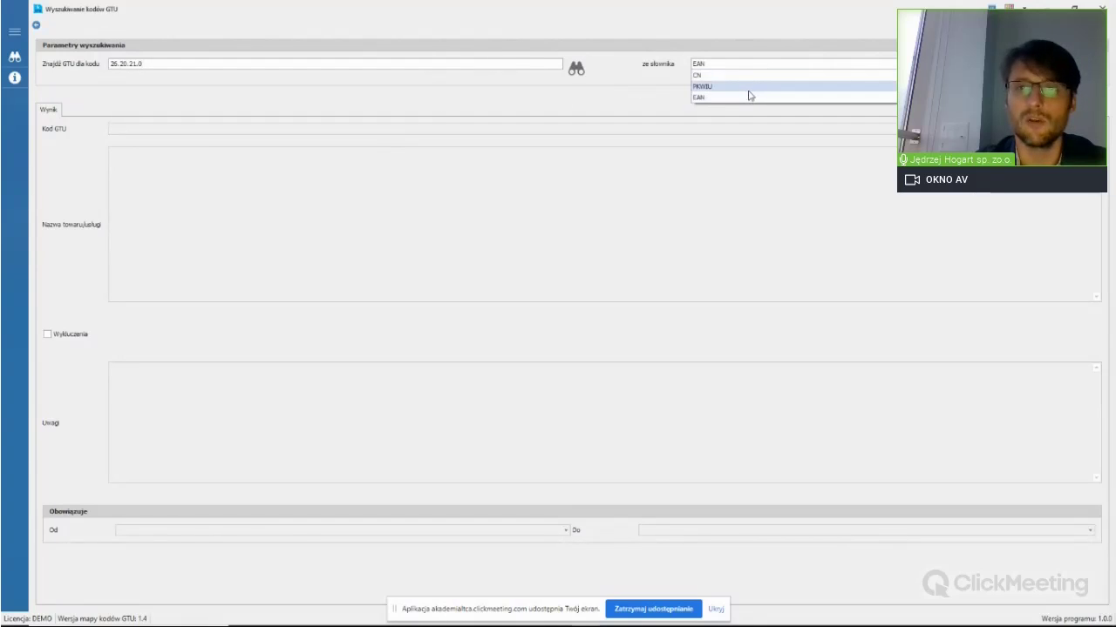
pyautogui.click(750, 88)
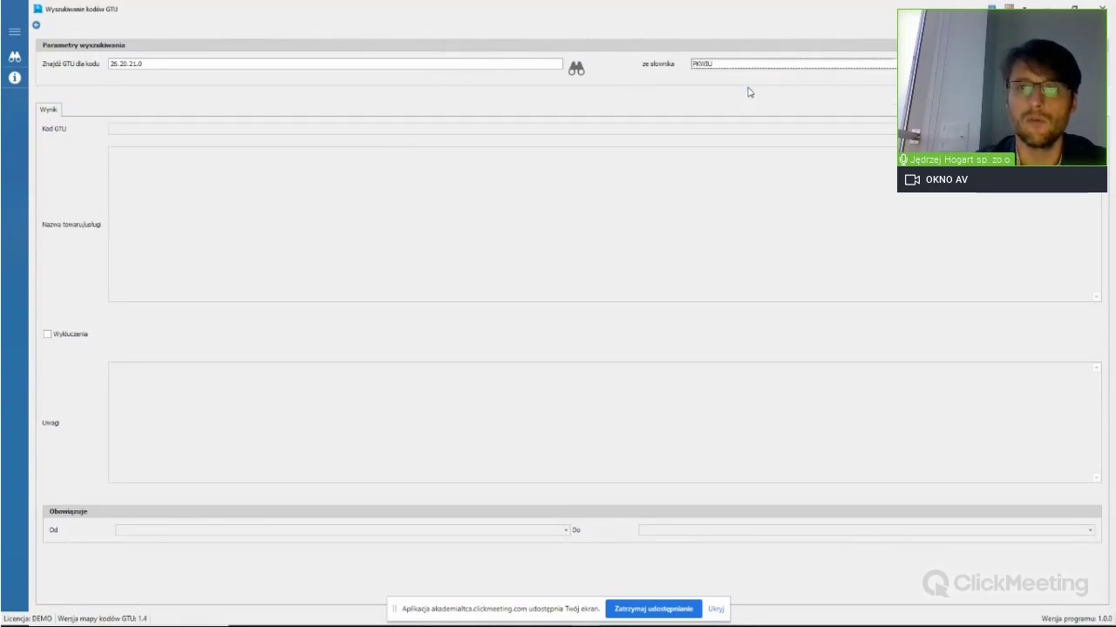
pyautogui.click(578, 70)
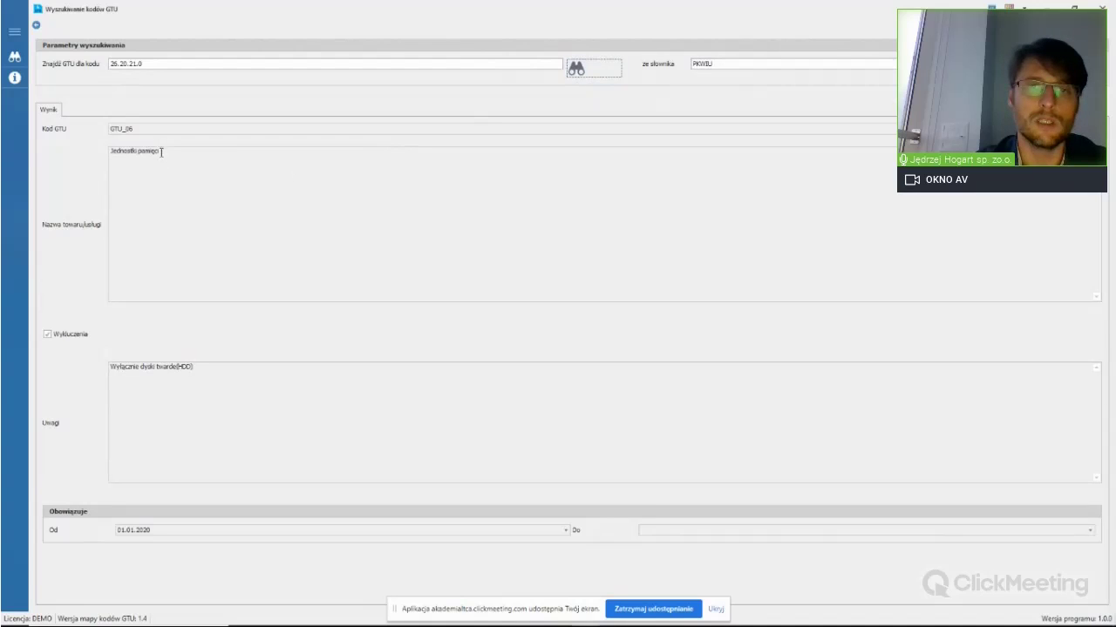
# Examine the result's product name, GTU code and remarks, plus the searched code and the available dictionaries
pyautogui.moveTo(170, 153); pyautogui.dragTo(117, 165)
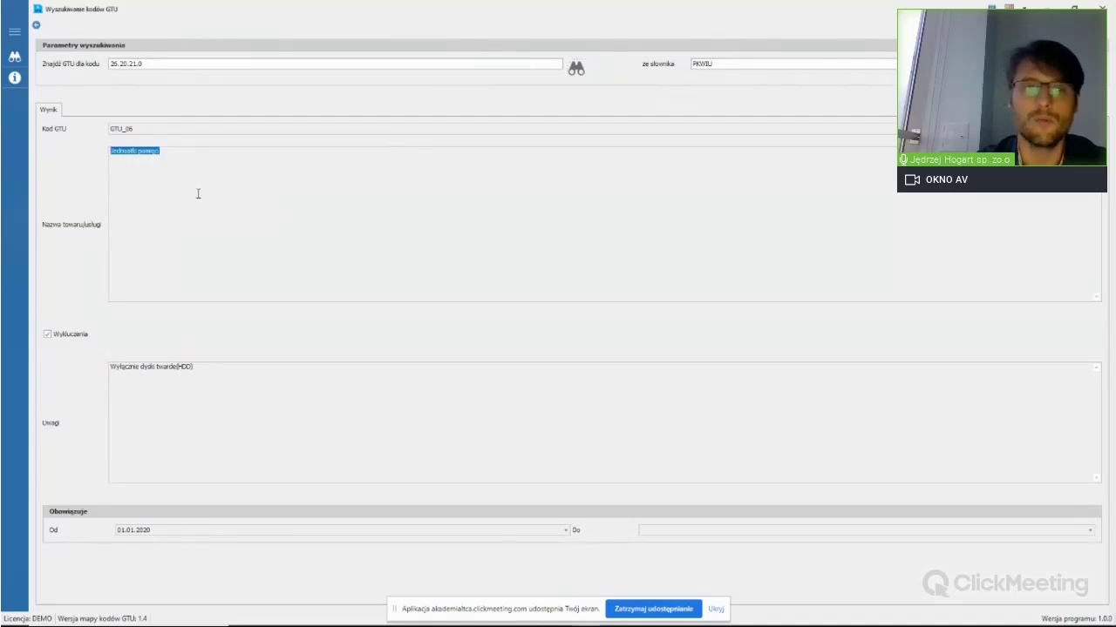
pyautogui.moveTo(139, 128); pyautogui.dragTo(106, 128)
pyautogui.click(178, 127)
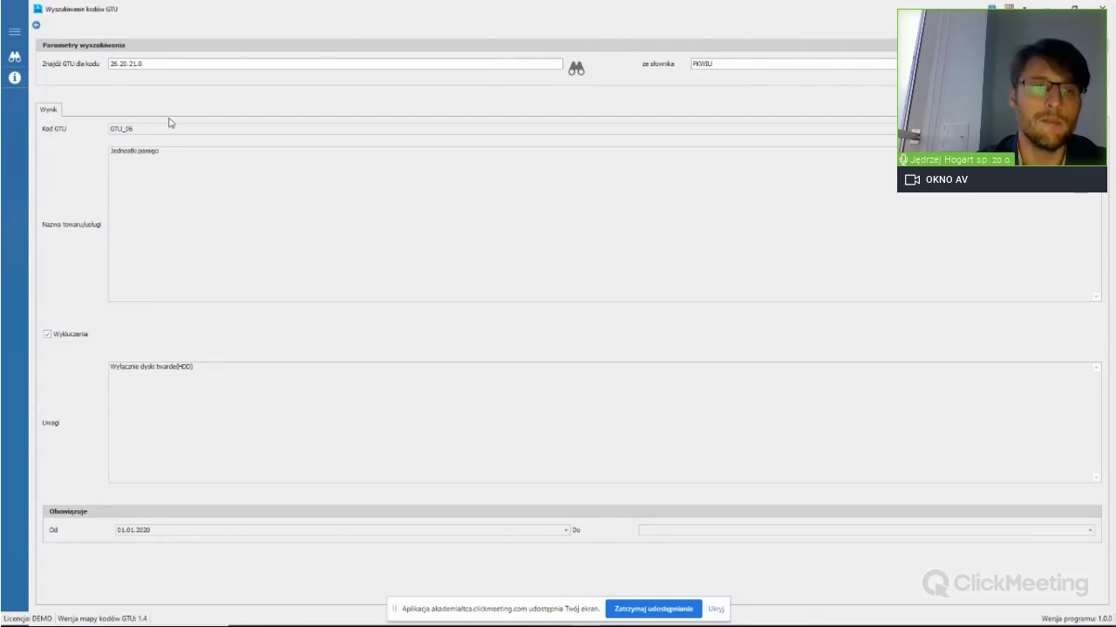
pyautogui.moveTo(152, 128); pyautogui.dragTo(110, 128)
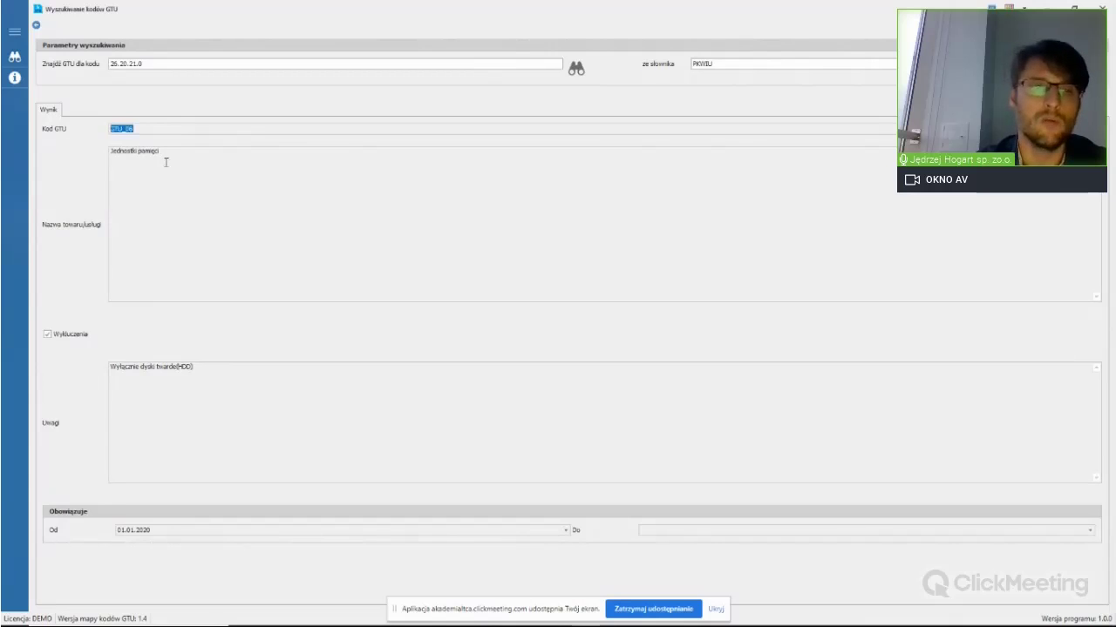
pyautogui.moveTo(217, 371); pyautogui.dragTo(99, 374)
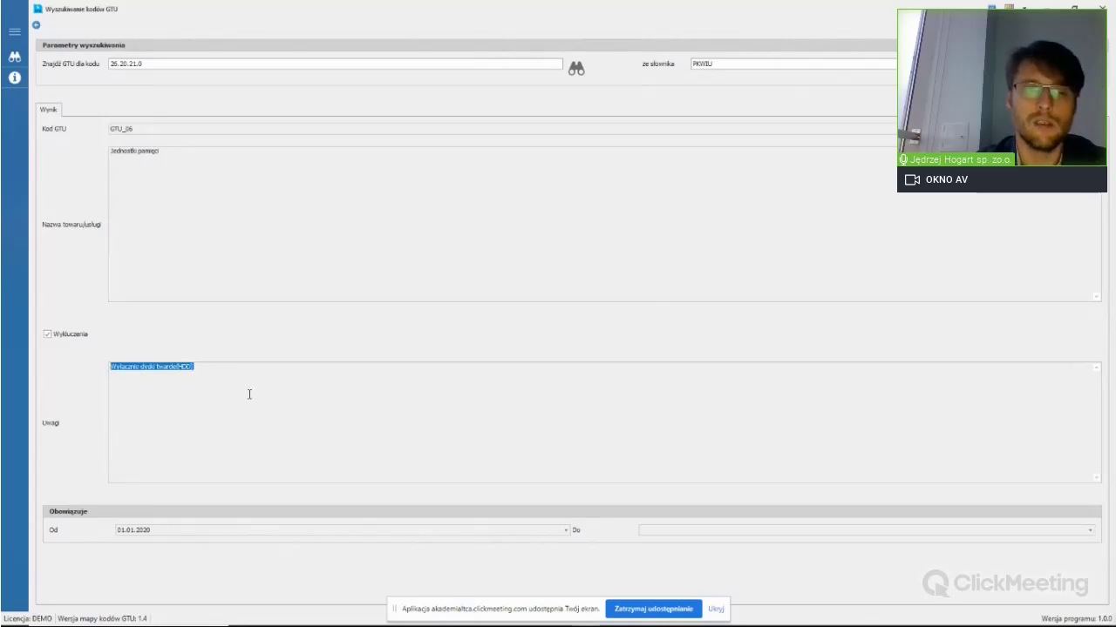
pyautogui.click(212, 373)
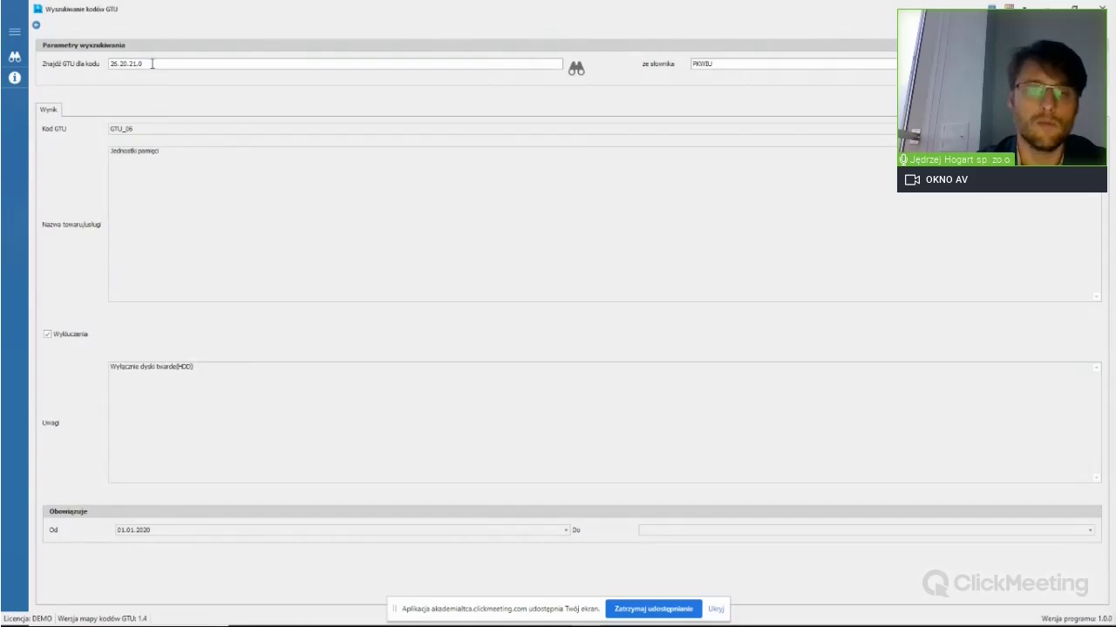
pyautogui.moveTo(137, 129); pyautogui.dragTo(110, 133)
pyautogui.click(193, 187)
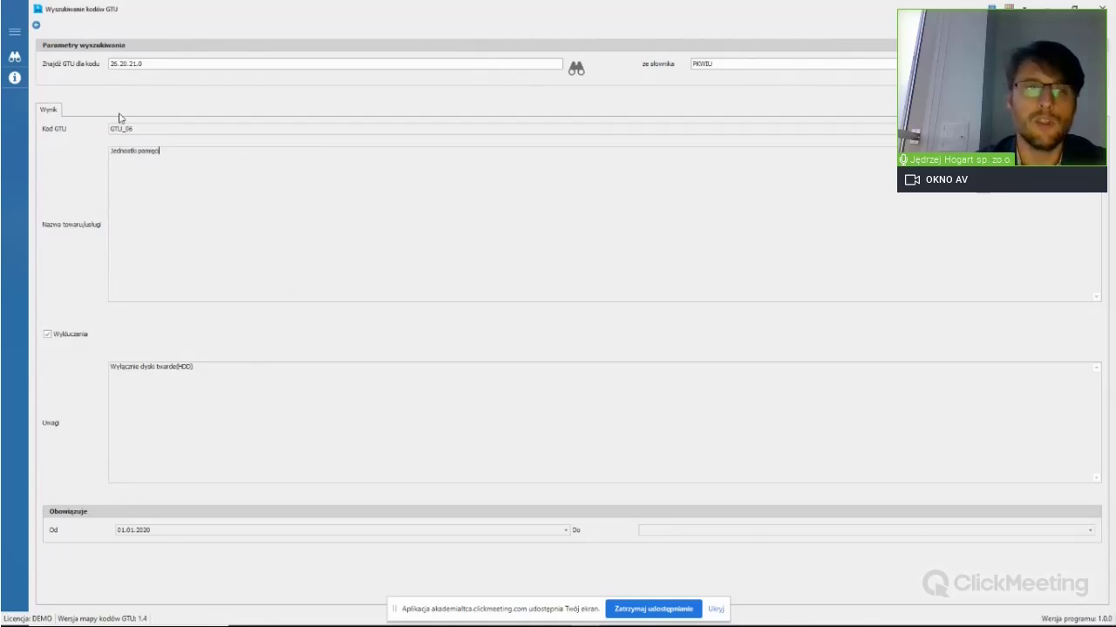
pyautogui.moveTo(142, 64); pyautogui.dragTo(85, 69)
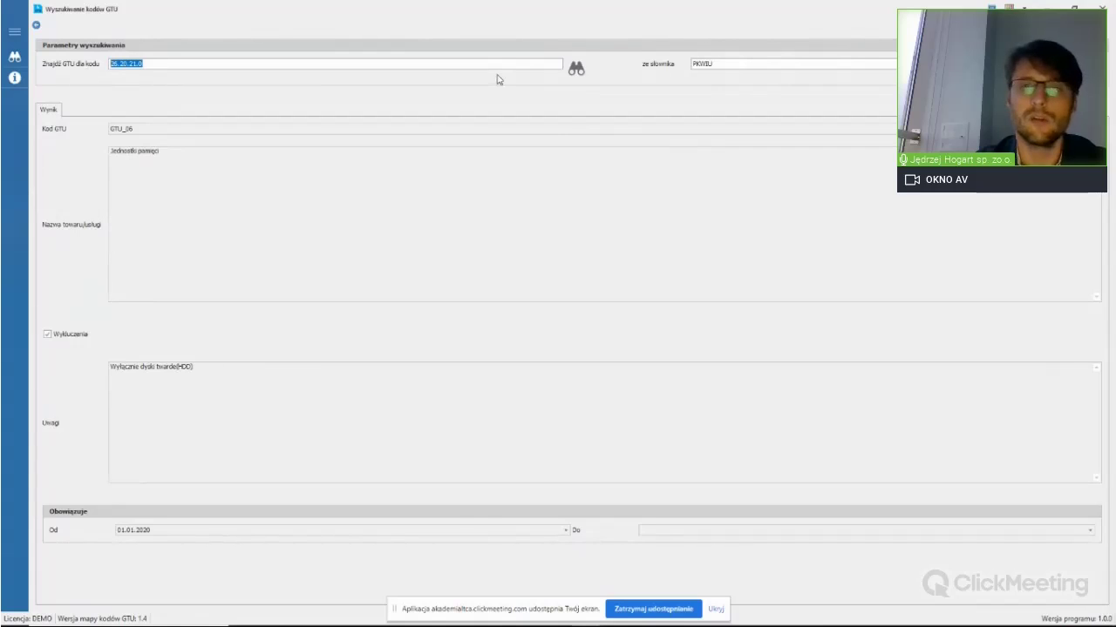
pyautogui.click(707, 64)
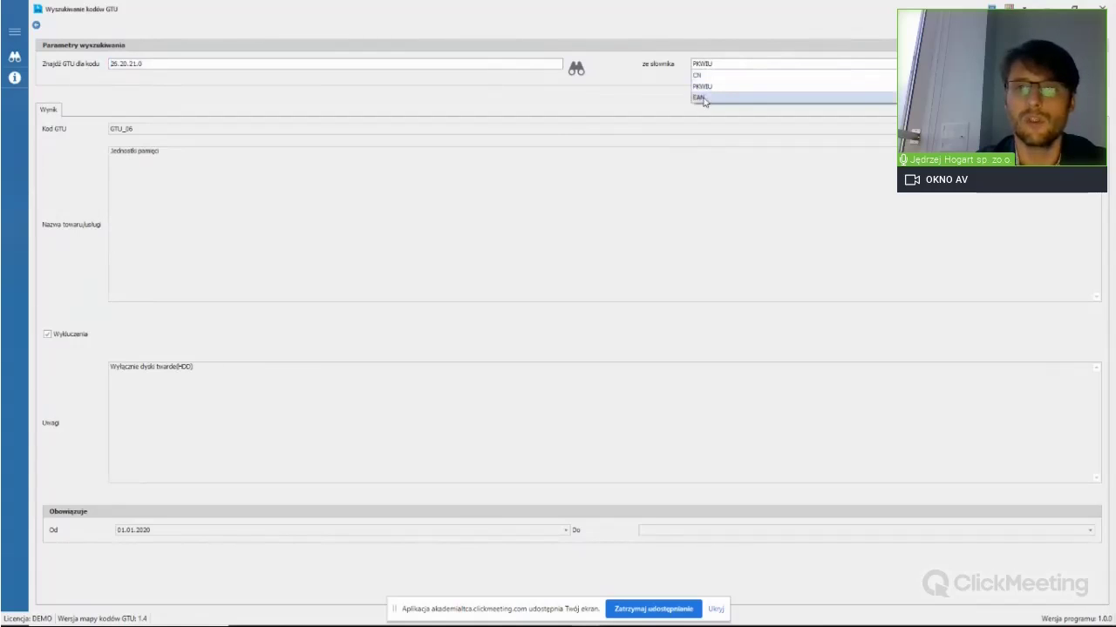
pyautogui.click(633, 85)
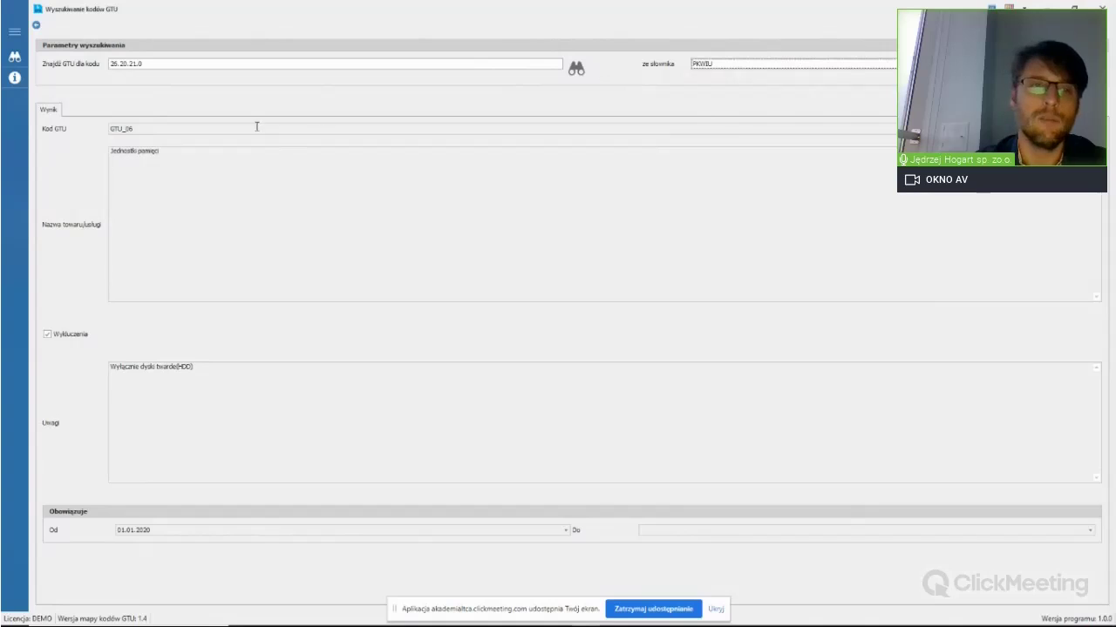
# Switch to the search by mask and enter 26.20.21.0 as the search code
pyautogui.click(36, 27)
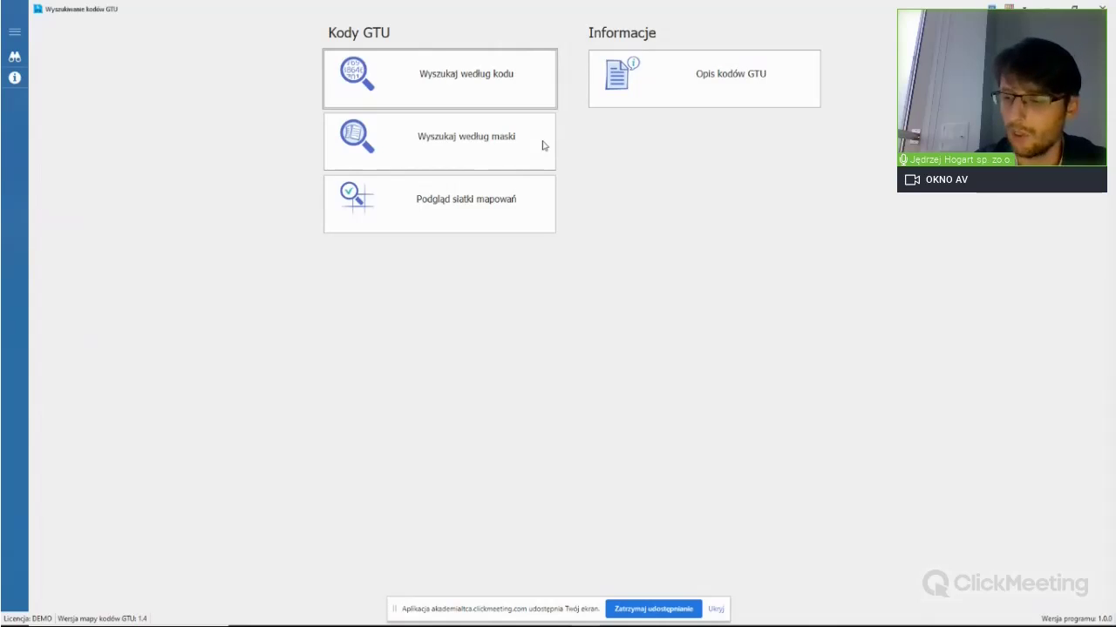
pyautogui.click(491, 148)
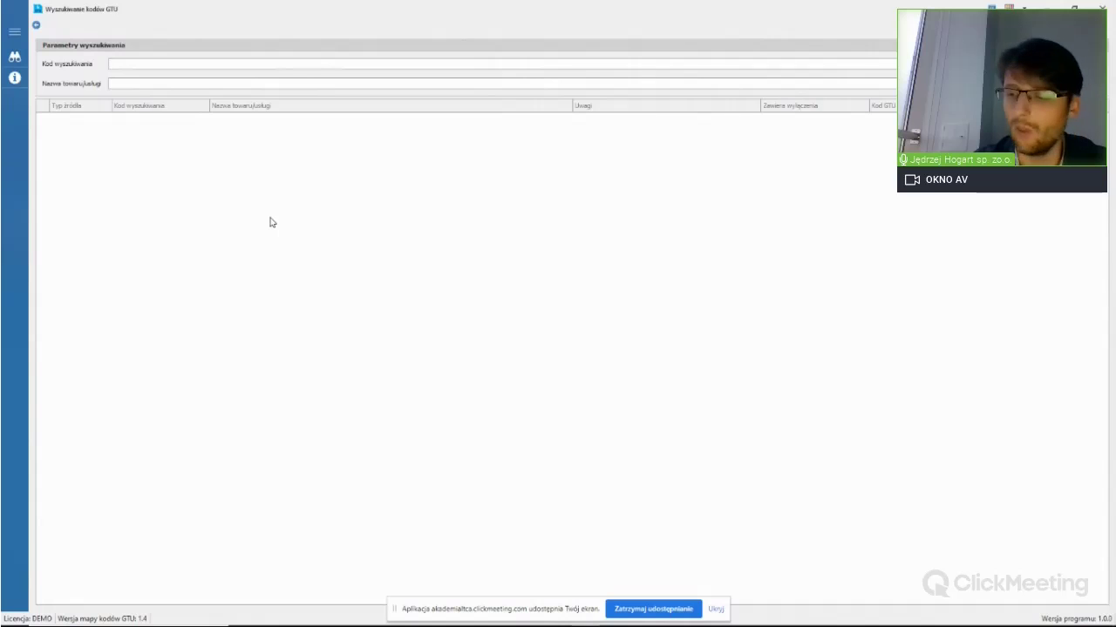
pyautogui.write('202')
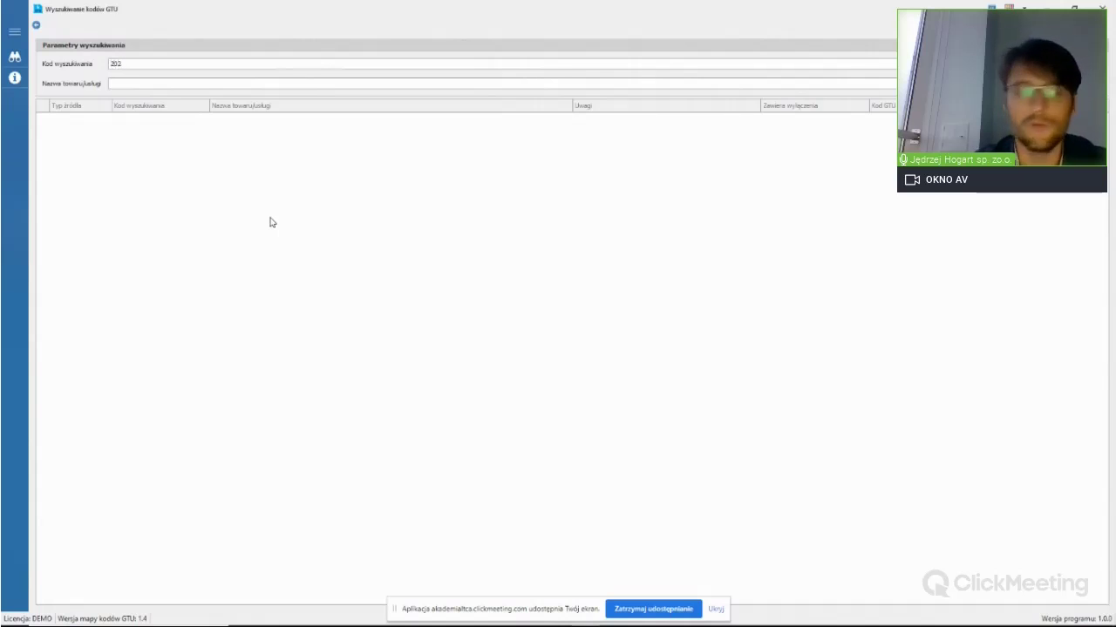
pyautogui.hotkey('shift', 'Left')
pyautogui.hotkey('shift', 'Left')
pyautogui.hotkey('shift', 'Left')
pyautogui.write('26.20')
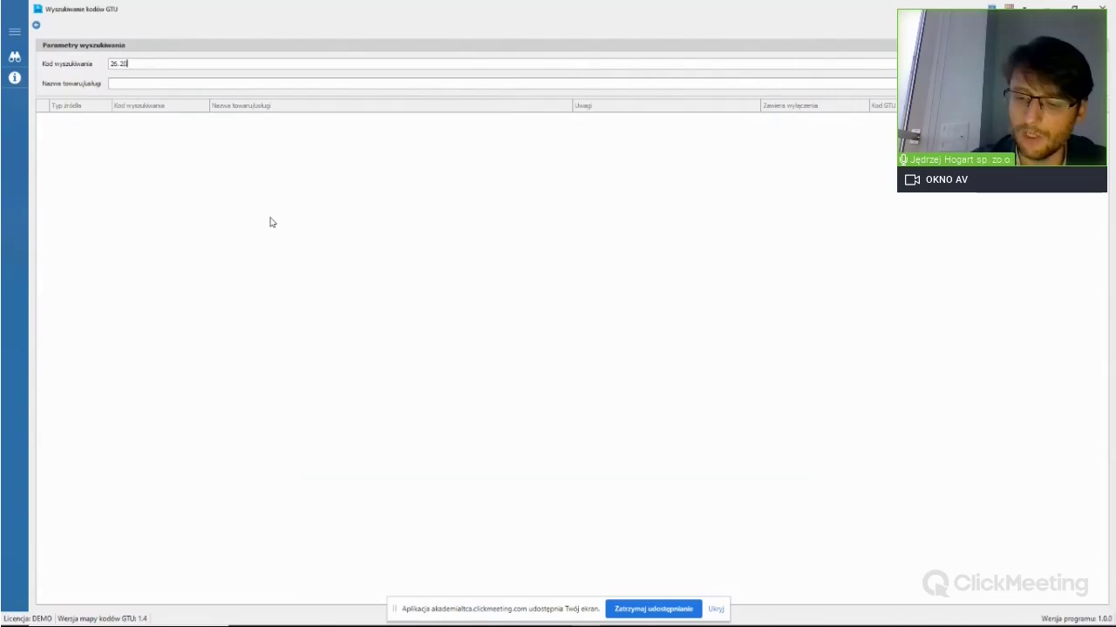
pyautogui.write('.21.0')
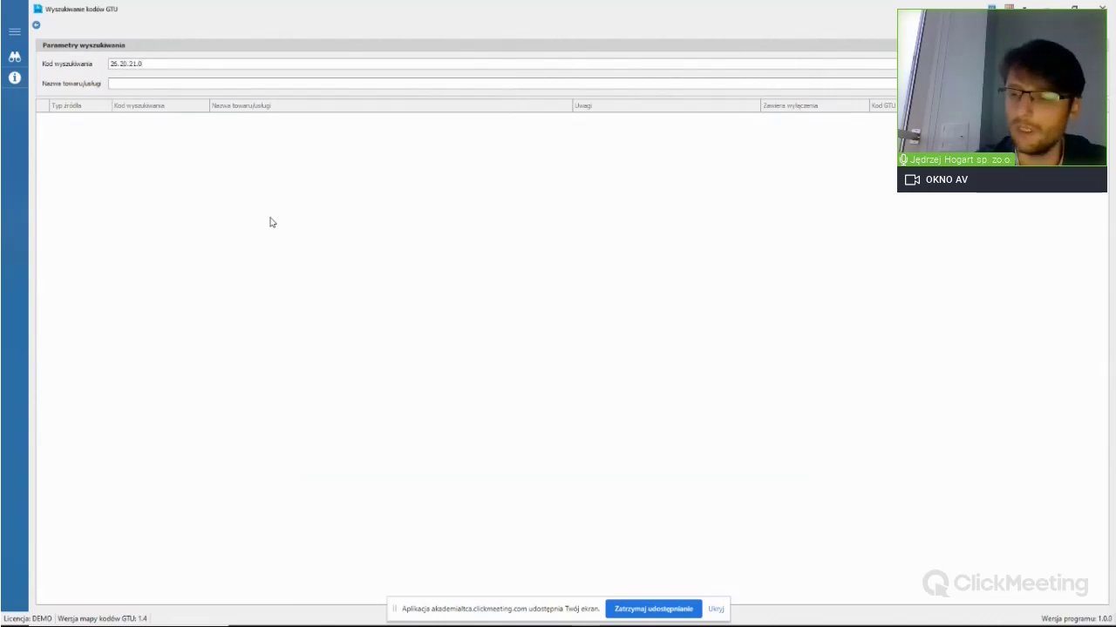
# Shorten the search code to the fragment 202 and run the mask search
pyautogui.hotkey('shift', 'Left')
pyautogui.hotkey('shift', 'Left')
pyautogui.hotkey('shift', 'Left')
pyautogui.press('BackSpace')
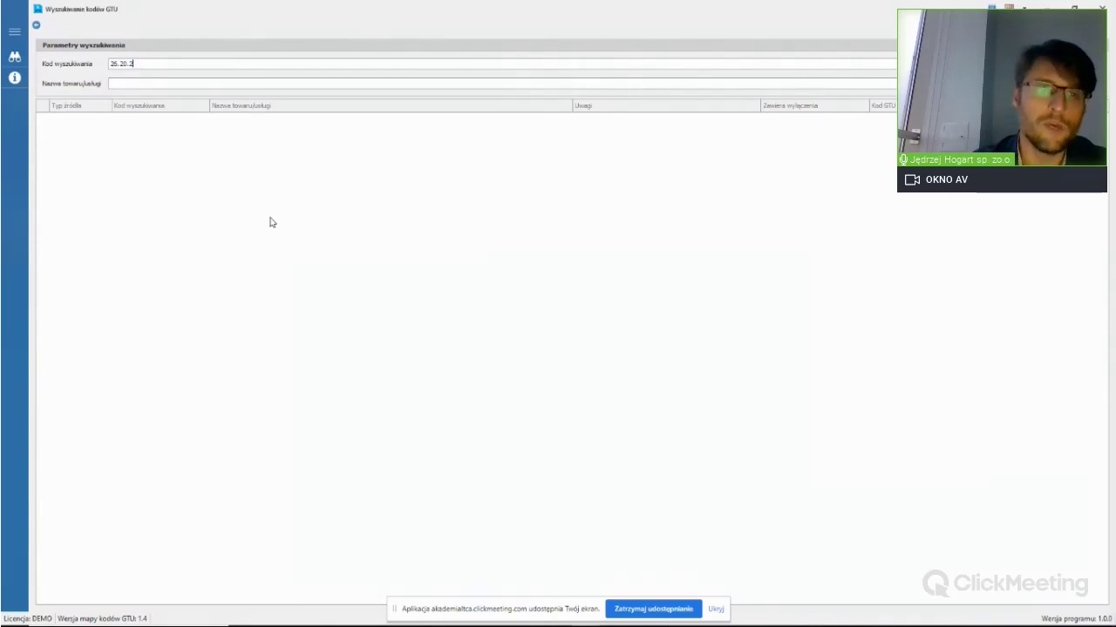
pyautogui.press('BackSpace')
pyautogui.press('Left')
pyautogui.press('Left')
pyautogui.press('Left')
pyautogui.press('BackSpace')
pyautogui.press('BackSpace')
pyautogui.press('BackSpace')
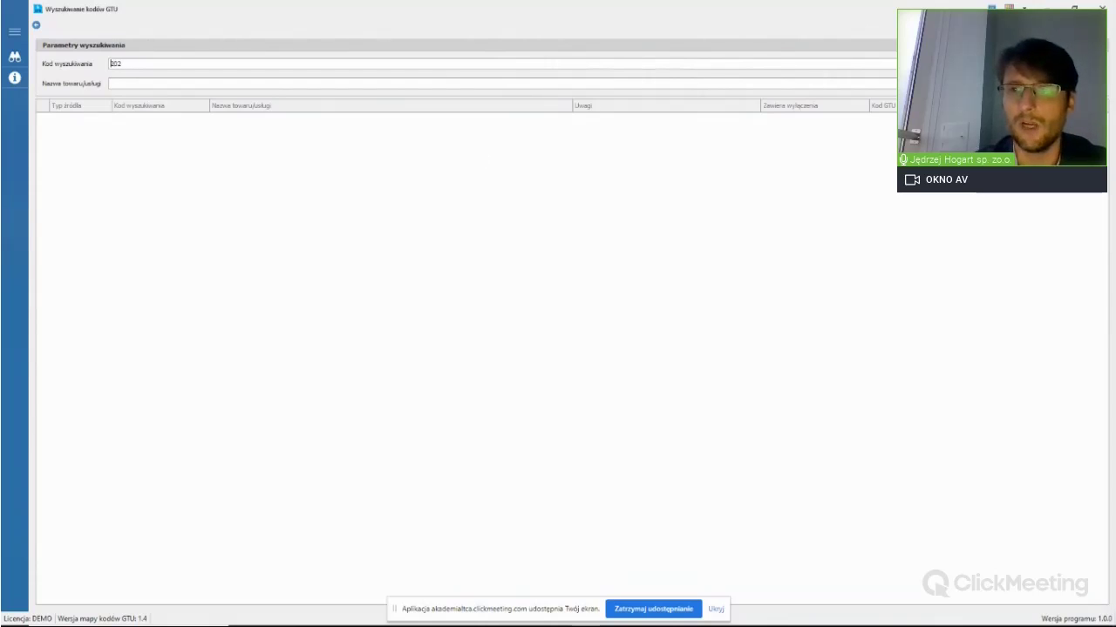
pyautogui.press('Return')
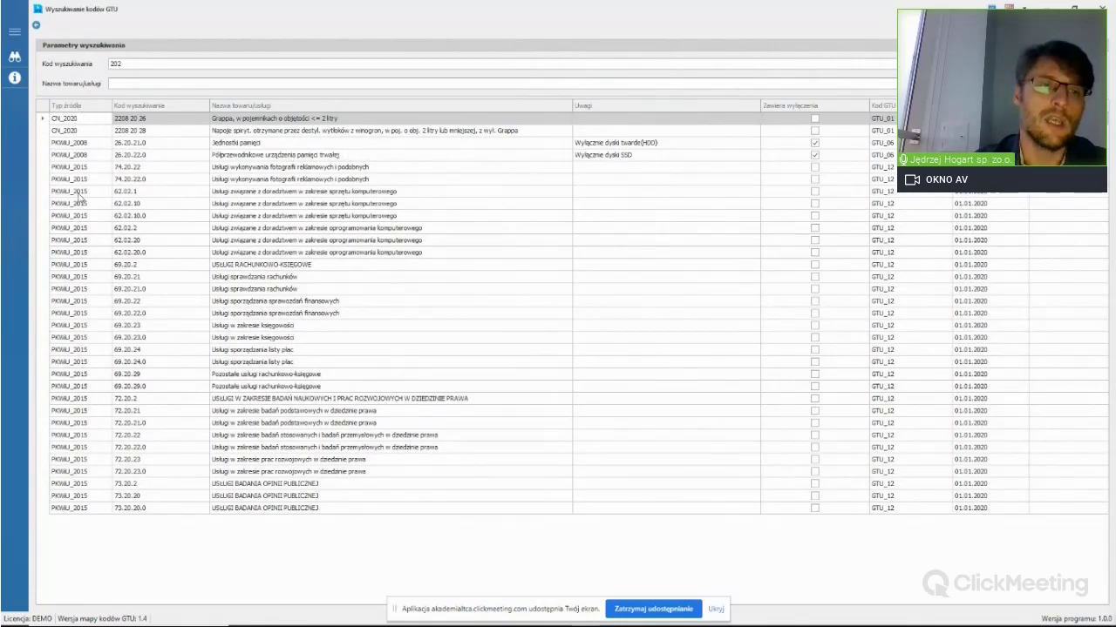
# Clear the code 202 from the mask search and search instead for goods whose name contains pamię
pyautogui.click(145, 133)
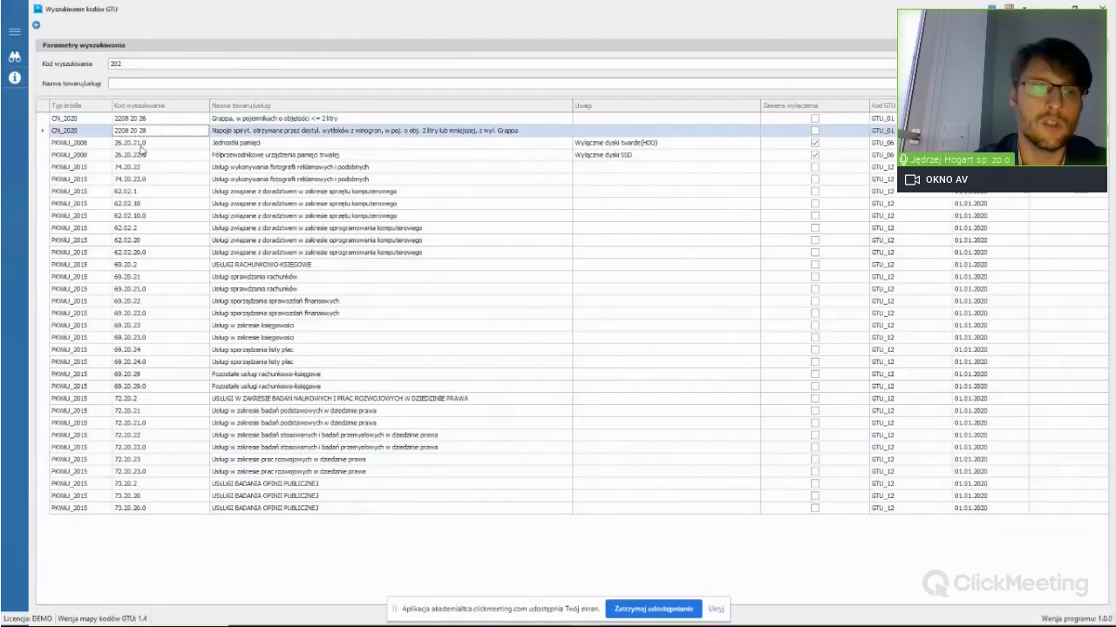
pyautogui.click(141, 145)
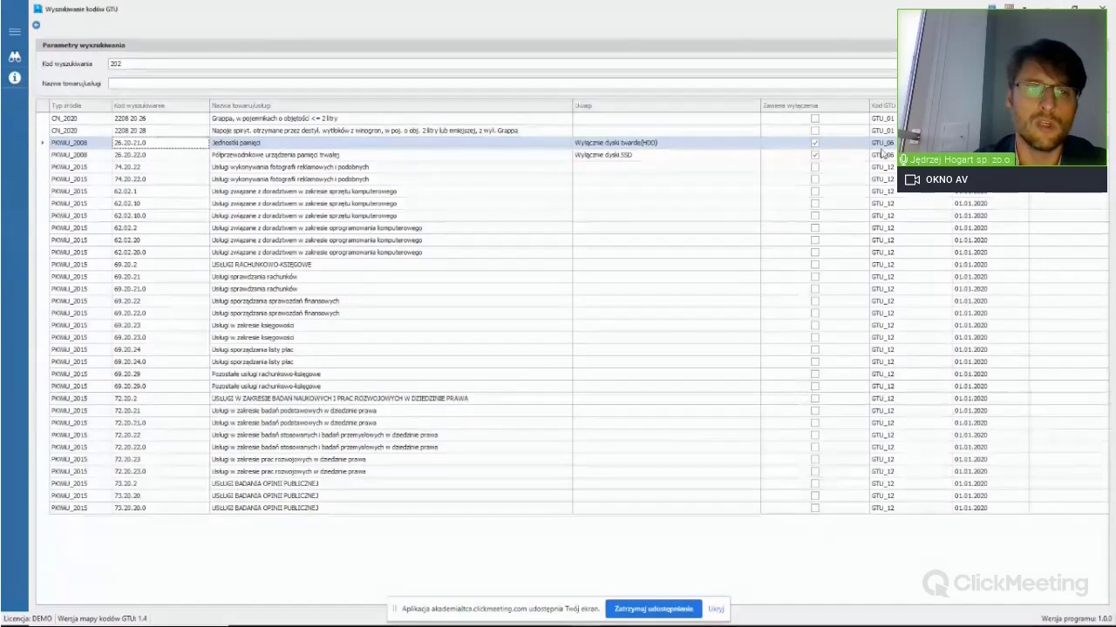
pyautogui.click(208, 63)
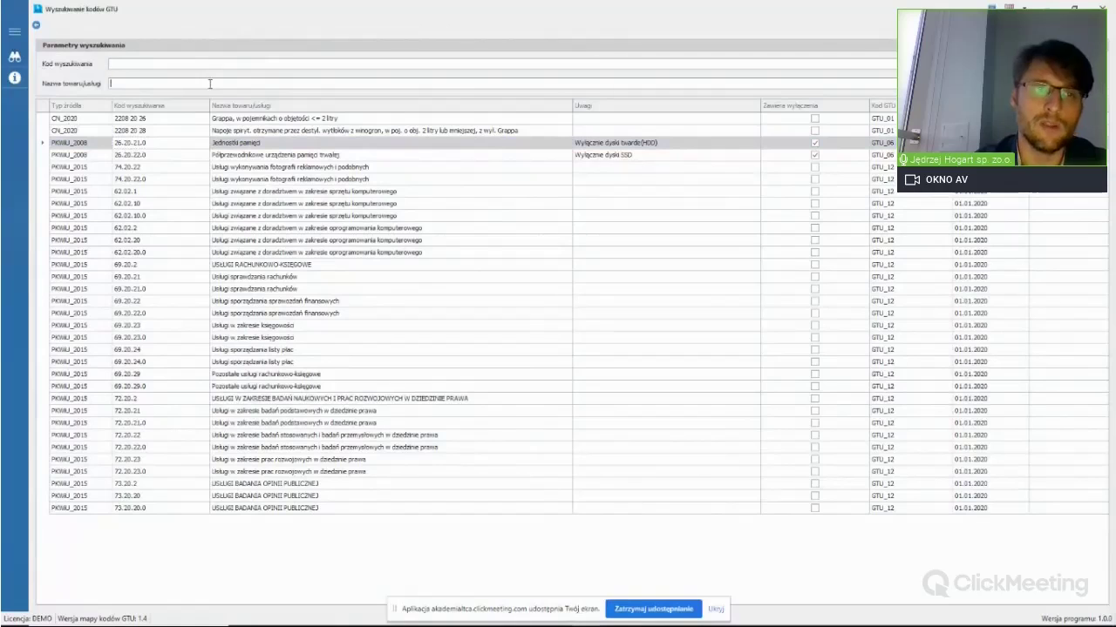
pyautogui.click(209, 83)
pyautogui.write('pl')
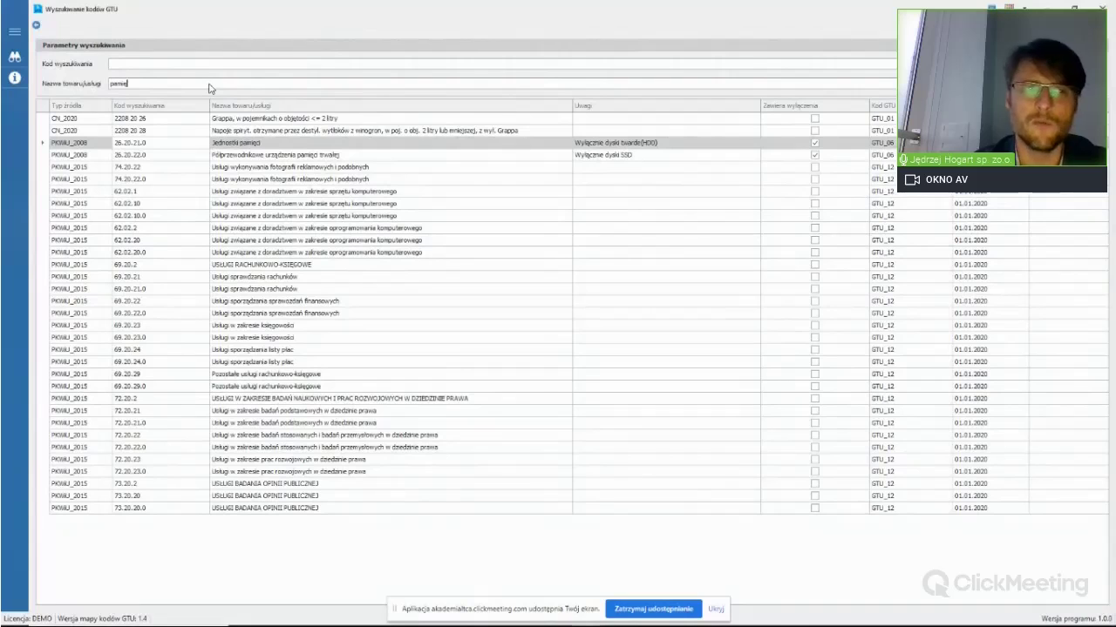
pyautogui.press('Return')
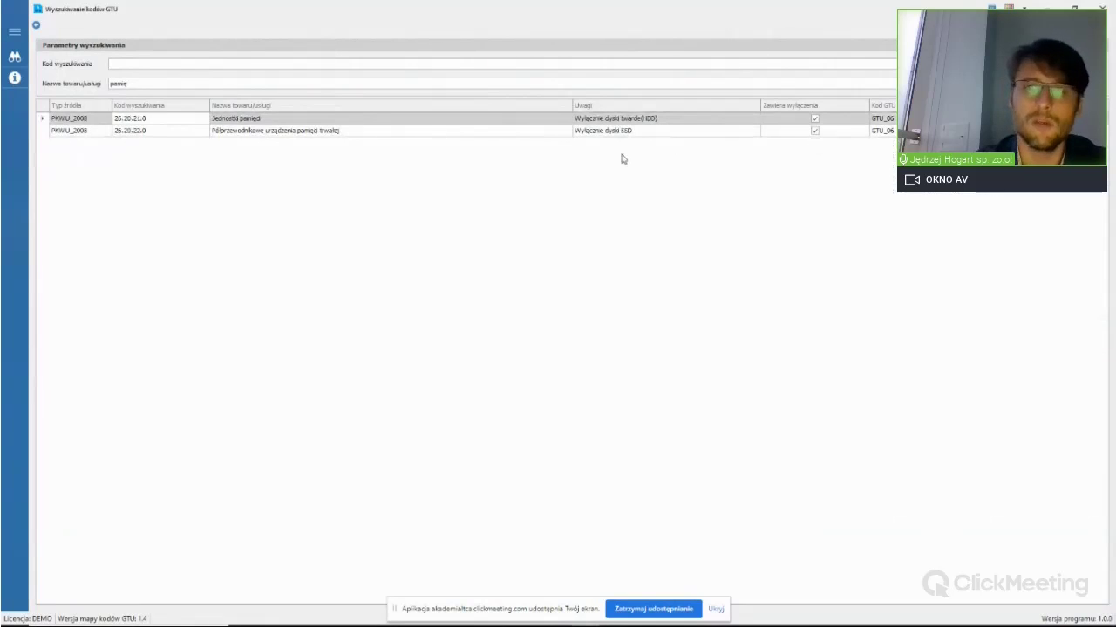
# Compare the two matching entries by source type, search code, product name, remarks and GTU code
pyautogui.click(323, 131)
pyautogui.click(329, 122)
pyautogui.click(330, 133)
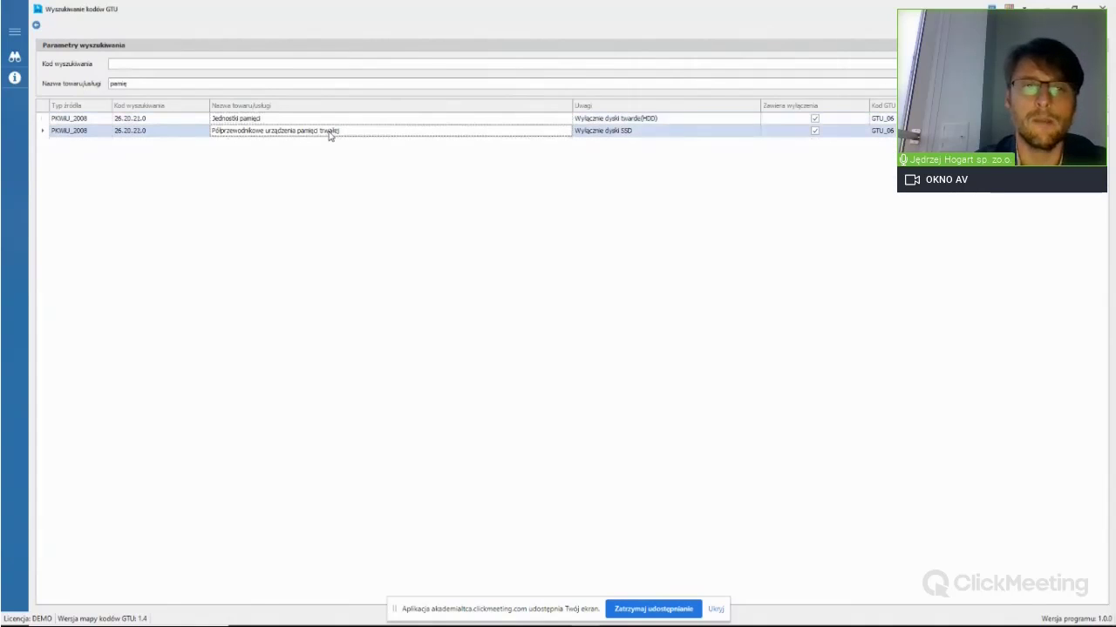
pyautogui.click(318, 120)
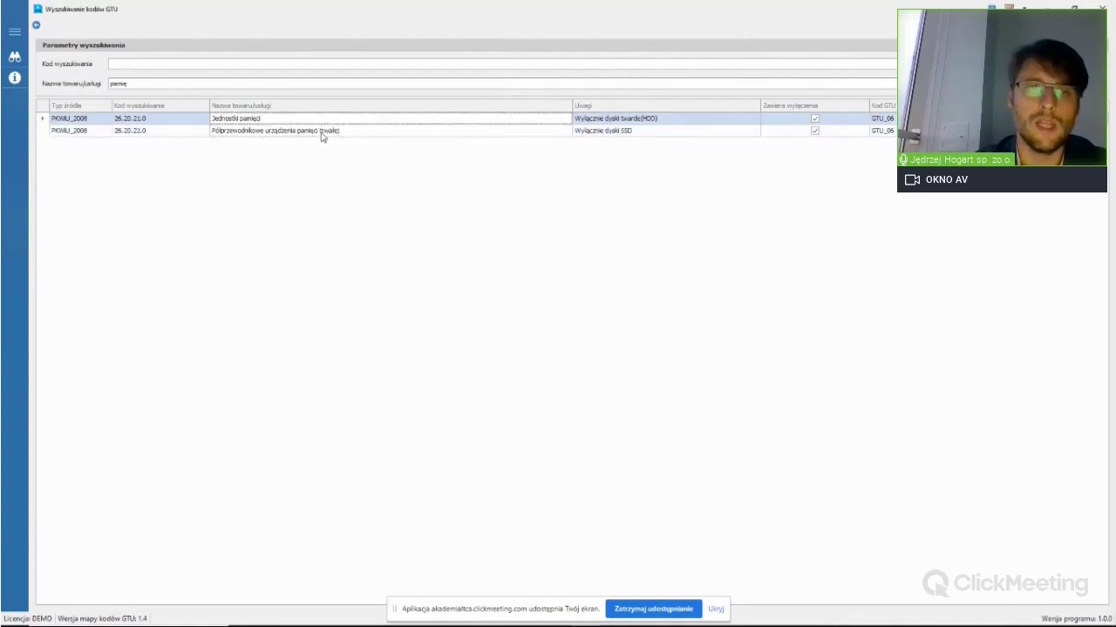
pyautogui.click(320, 134)
pyautogui.click(281, 121)
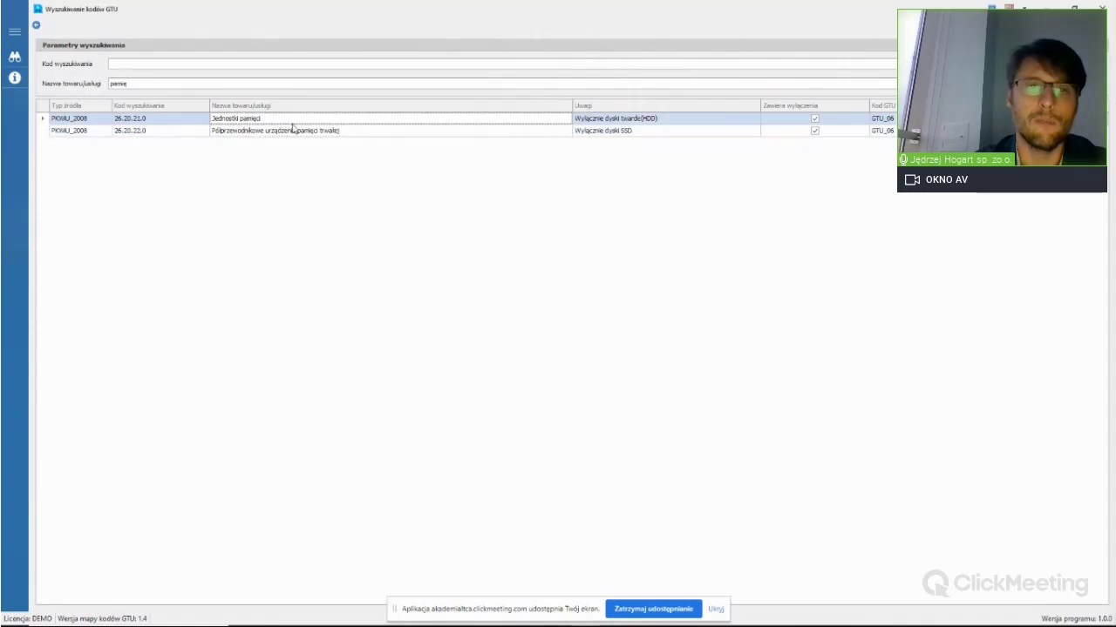
pyautogui.click(293, 131)
pyautogui.click(312, 121)
pyautogui.click(312, 132)
pyautogui.click(314, 121)
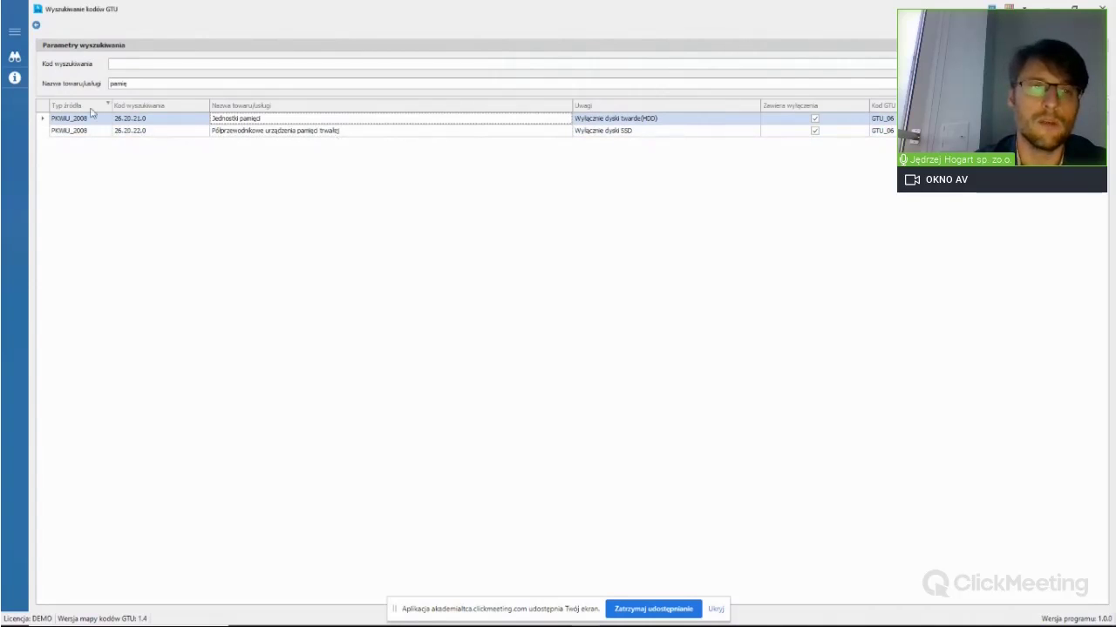
# Leave the mask search and open the preview of the mapping grid (Podgląd siatki mapowań)
pyautogui.click(36, 29)
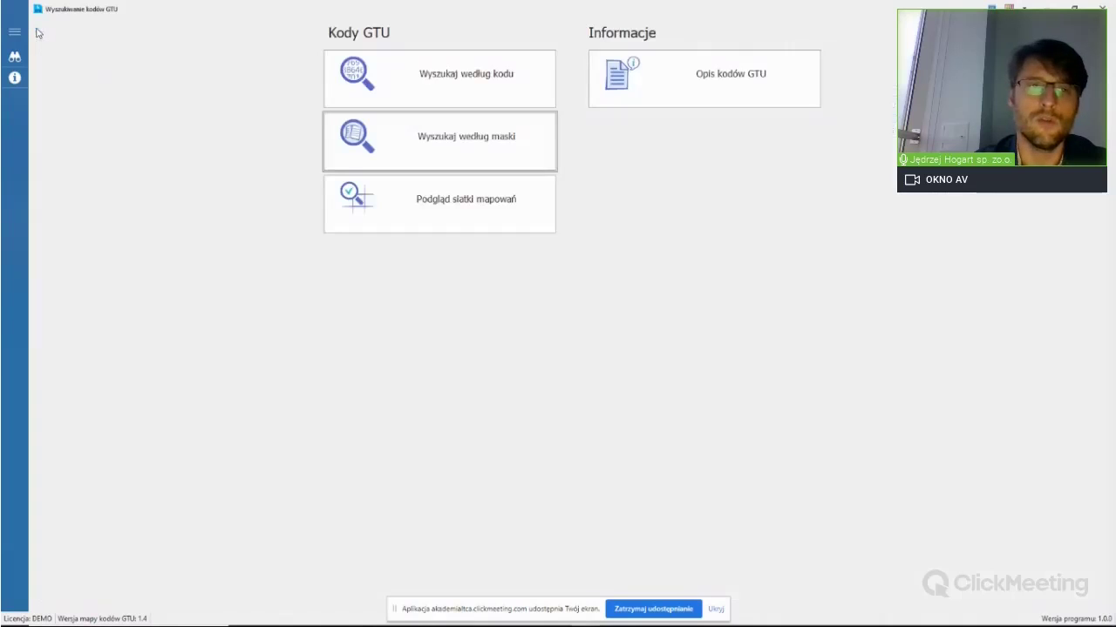
pyautogui.click(485, 207)
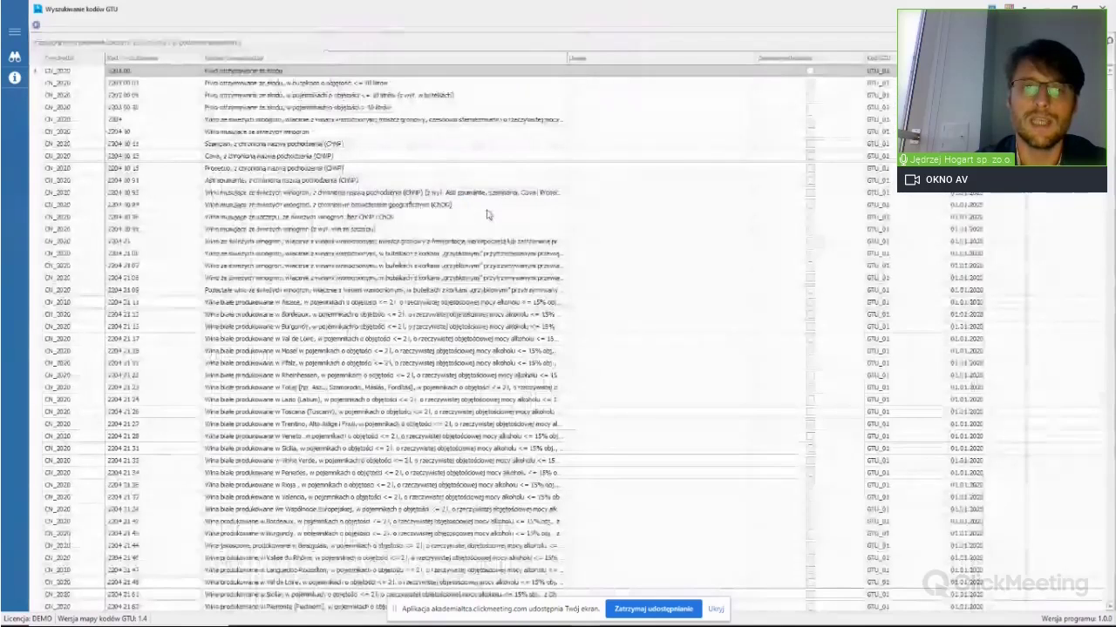
pyautogui.click(30, 30)
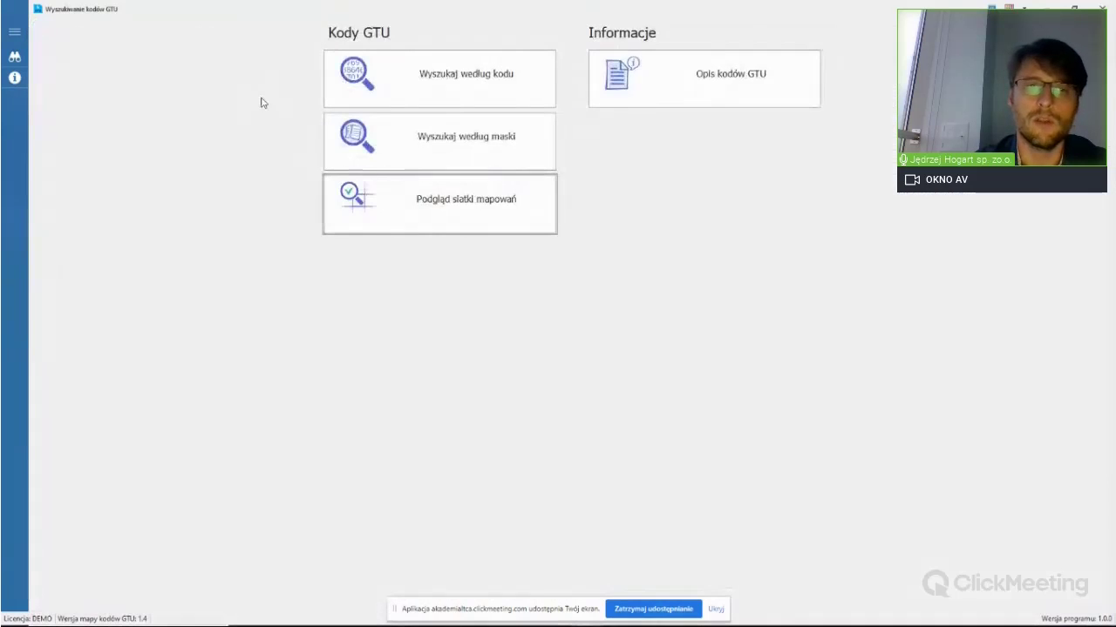
pyautogui.click(487, 215)
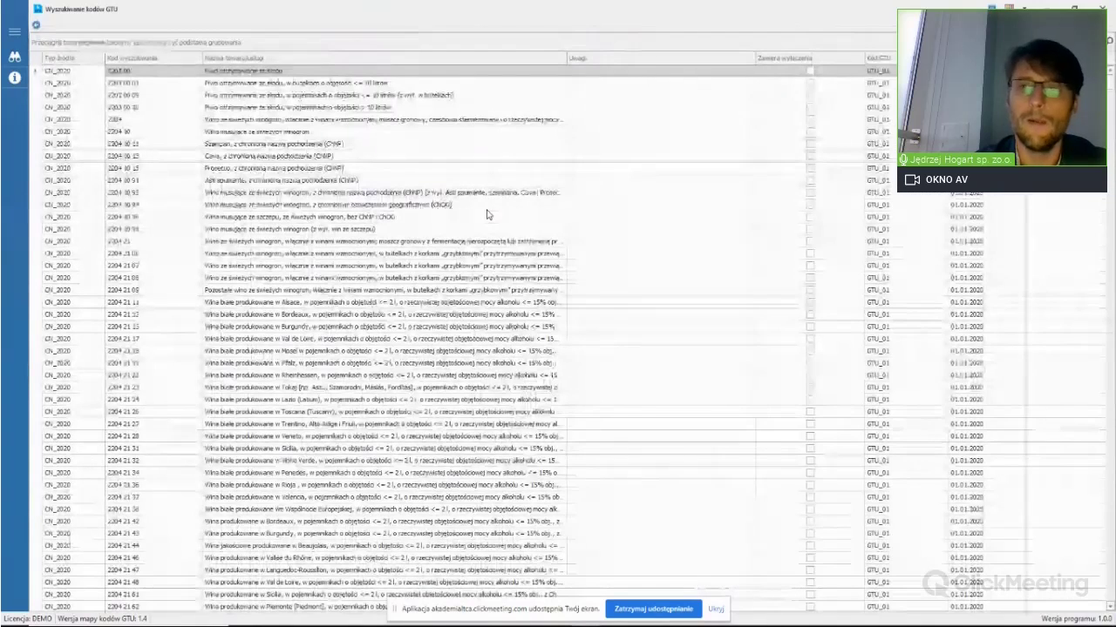
# Remove the GTU_06 filter from the mapping grid and make Kod GTU the first column
pyautogui.moveTo(1113, 84); pyautogui.dragTo(1112, 44)
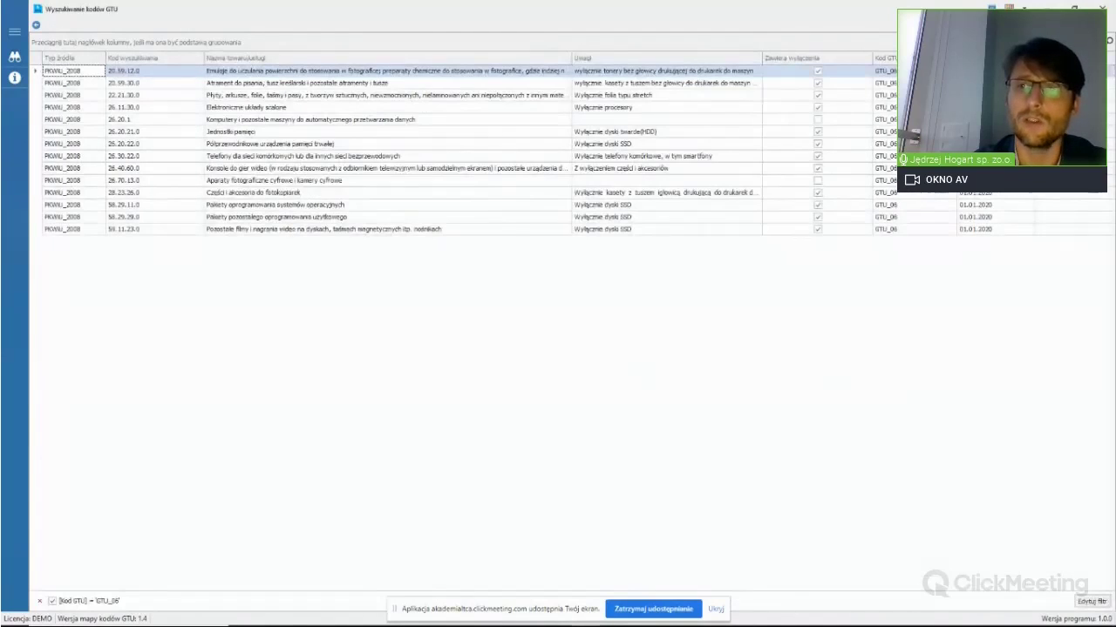
pyautogui.click(969, 208)
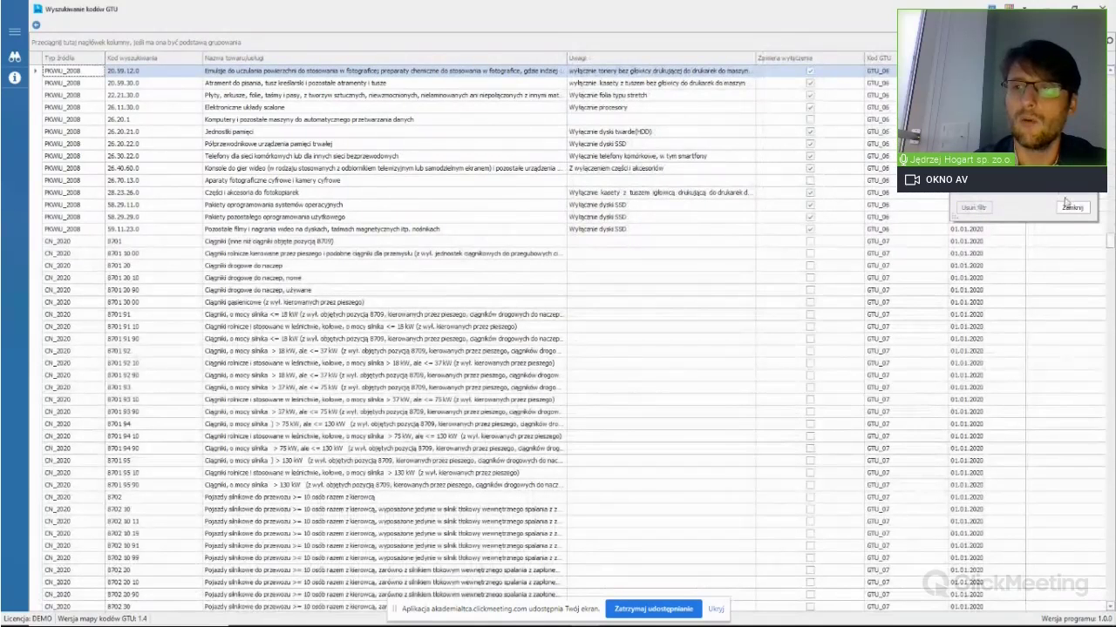
pyautogui.click(1070, 208)
pyautogui.moveTo(662, 69); pyautogui.dragTo(34, 61)
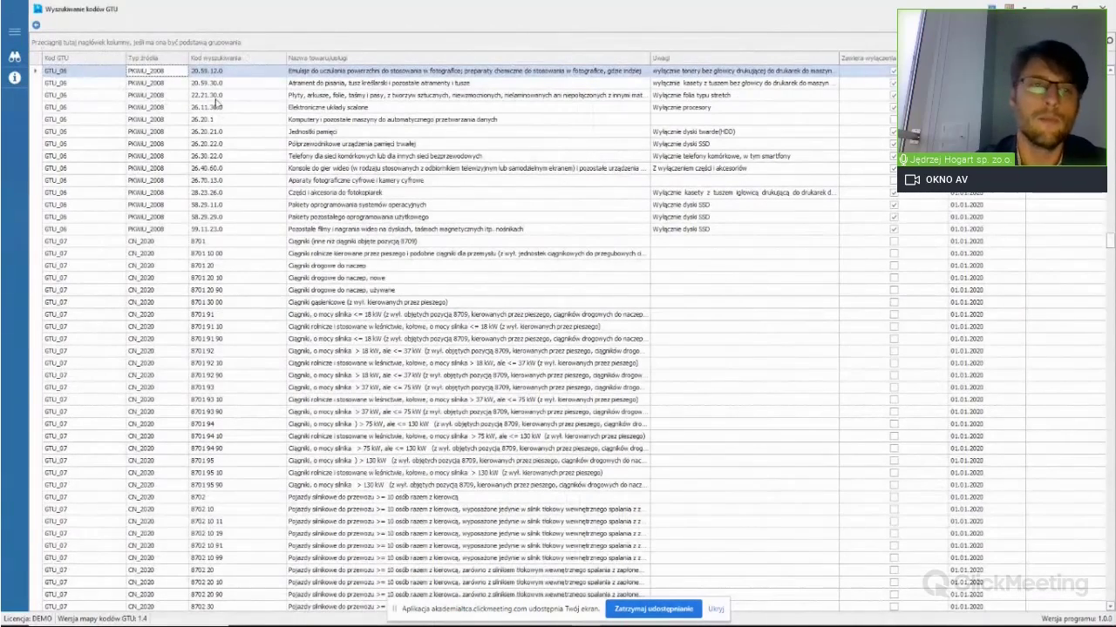
# Filter the mapping grid by the source type PKWIU_2015 and clear that filter again
pyautogui.click(184, 59)
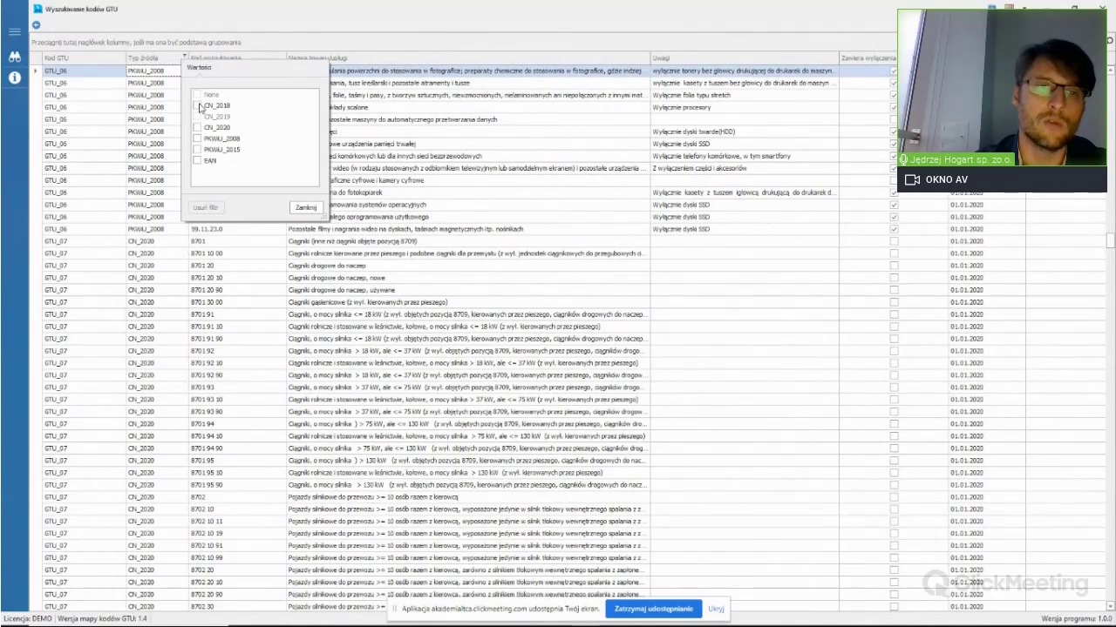
pyautogui.click(198, 149)
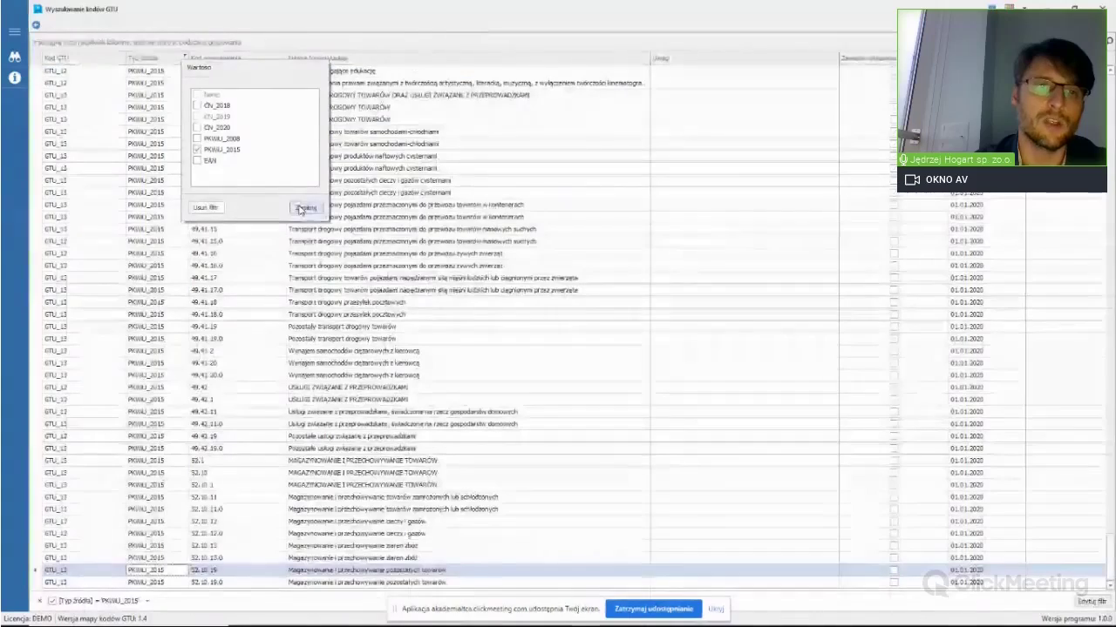
pyautogui.click(305, 208)
pyautogui.click(185, 59)
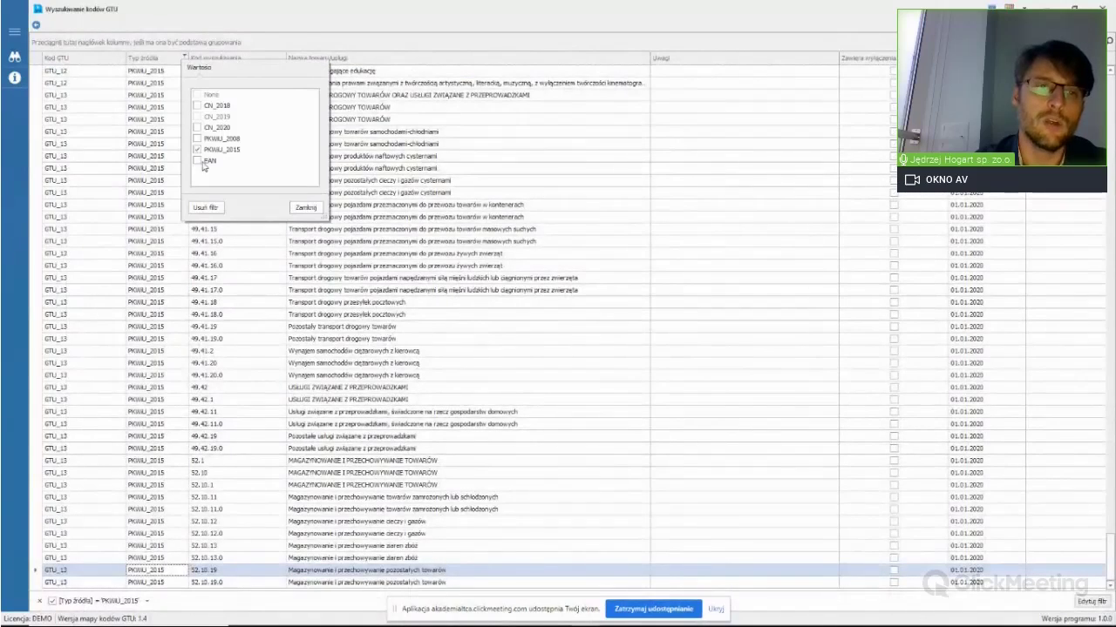
pyautogui.click(205, 207)
pyautogui.click(312, 211)
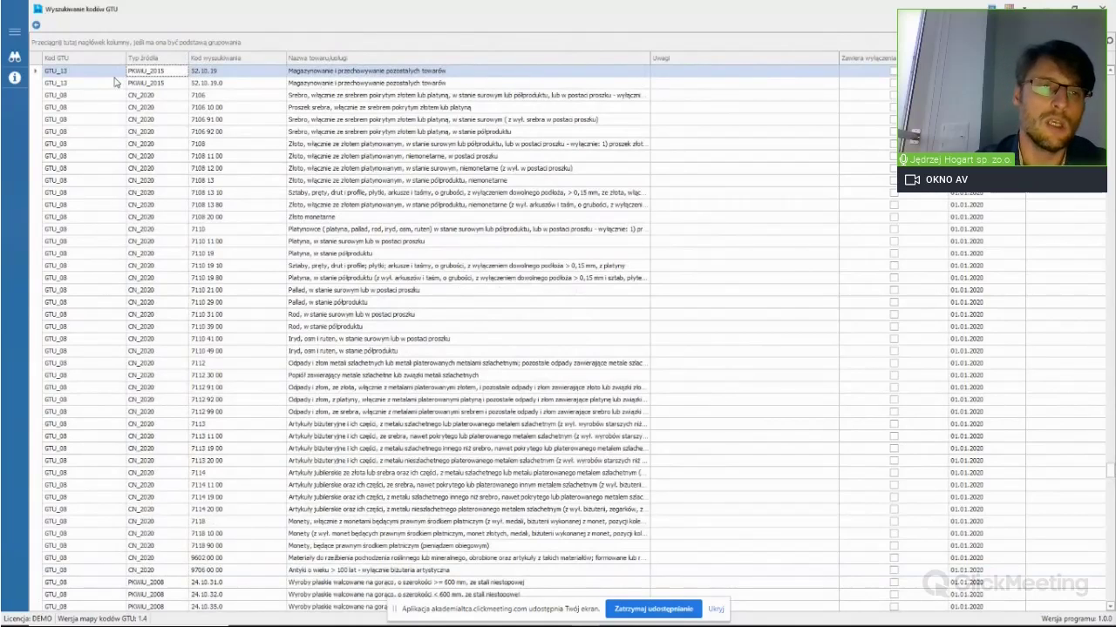
# Group the mapping grid by Kod GTU to look inside the GTU_01, GTU_02 and GTU_03 groups, and ungroup it again
pyautogui.moveTo(87, 58); pyautogui.dragTo(85, 44)
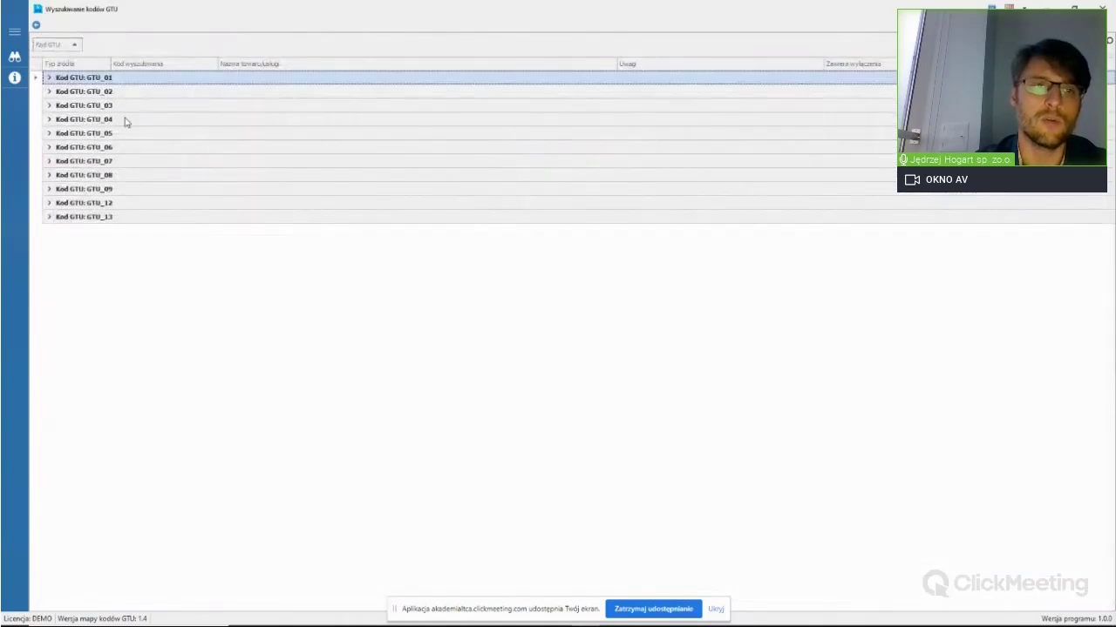
pyautogui.click(49, 78)
pyautogui.click(48, 78)
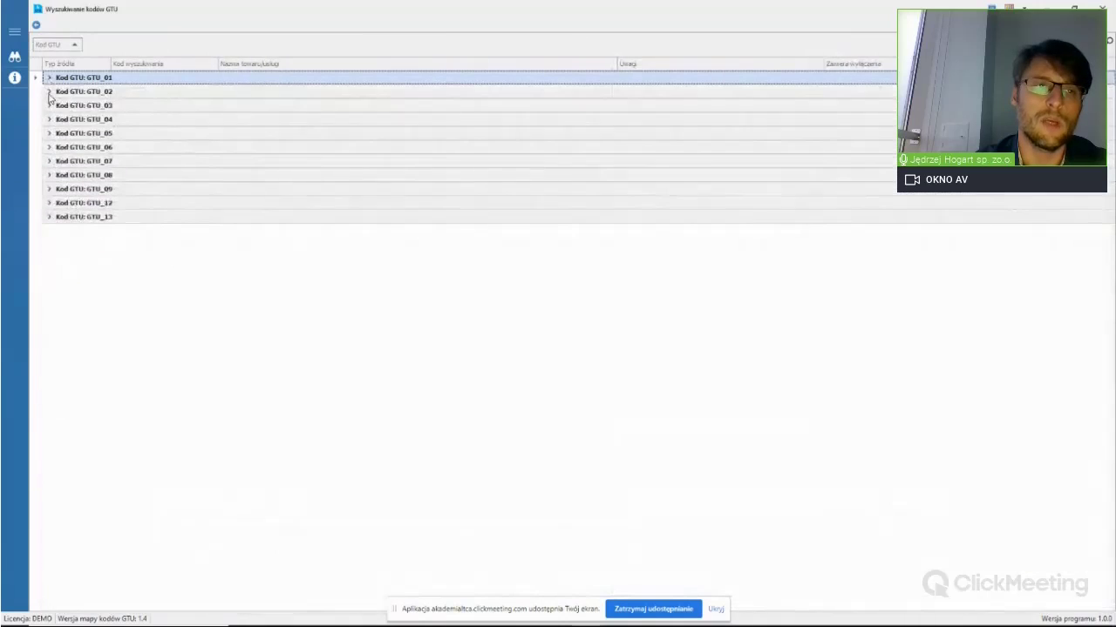
pyautogui.click(49, 92)
pyautogui.click(49, 92)
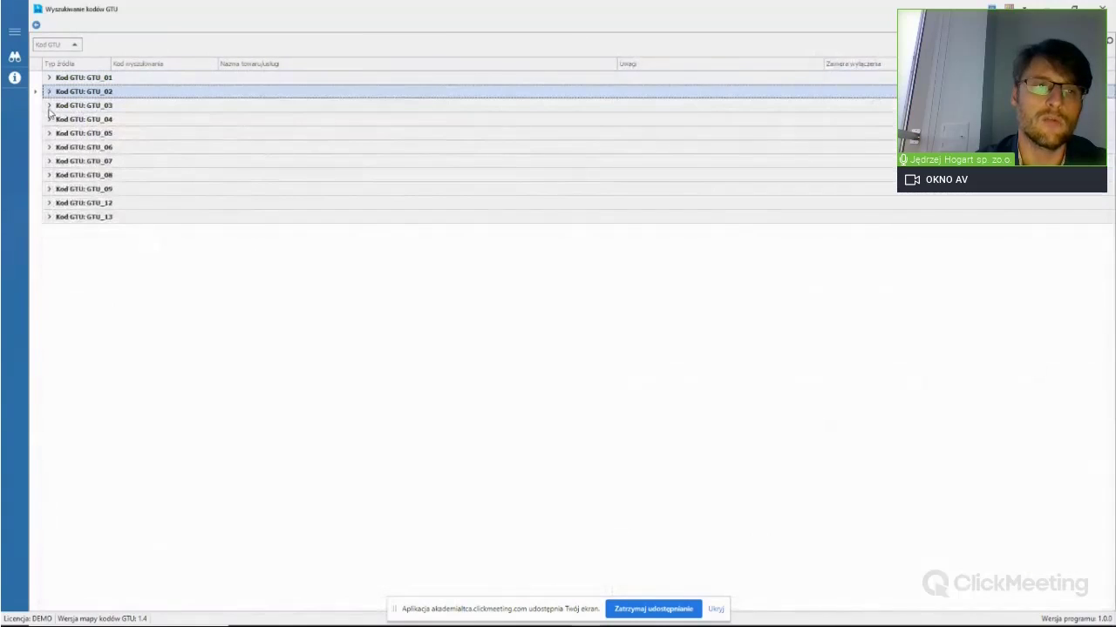
pyautogui.click(49, 105)
pyautogui.click(49, 105)
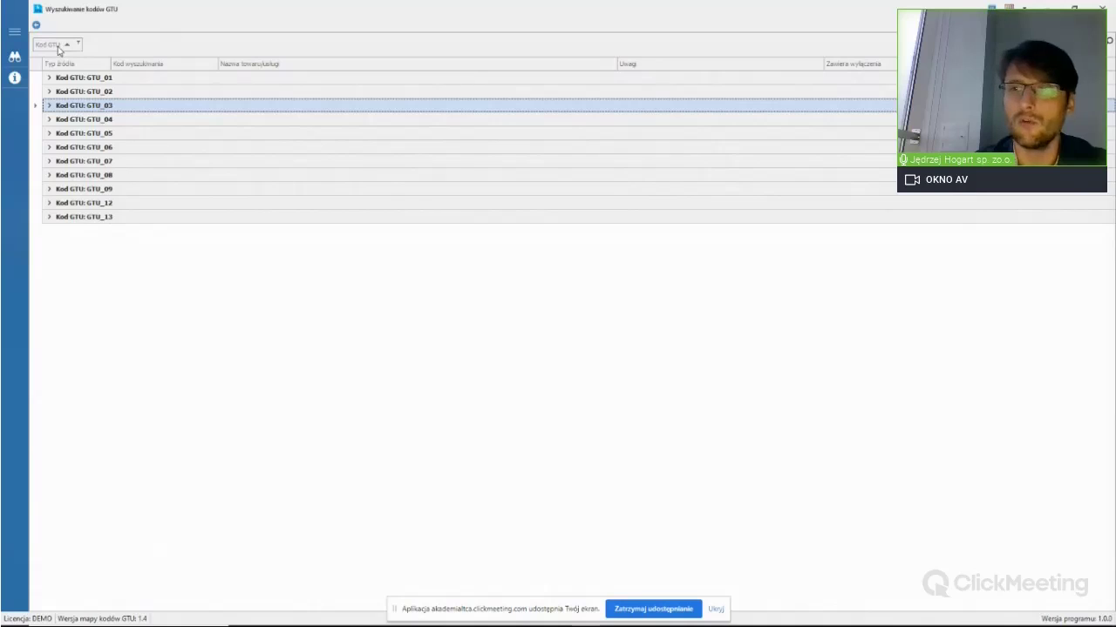
pyautogui.moveTo(58, 50); pyautogui.dragTo(53, 59)
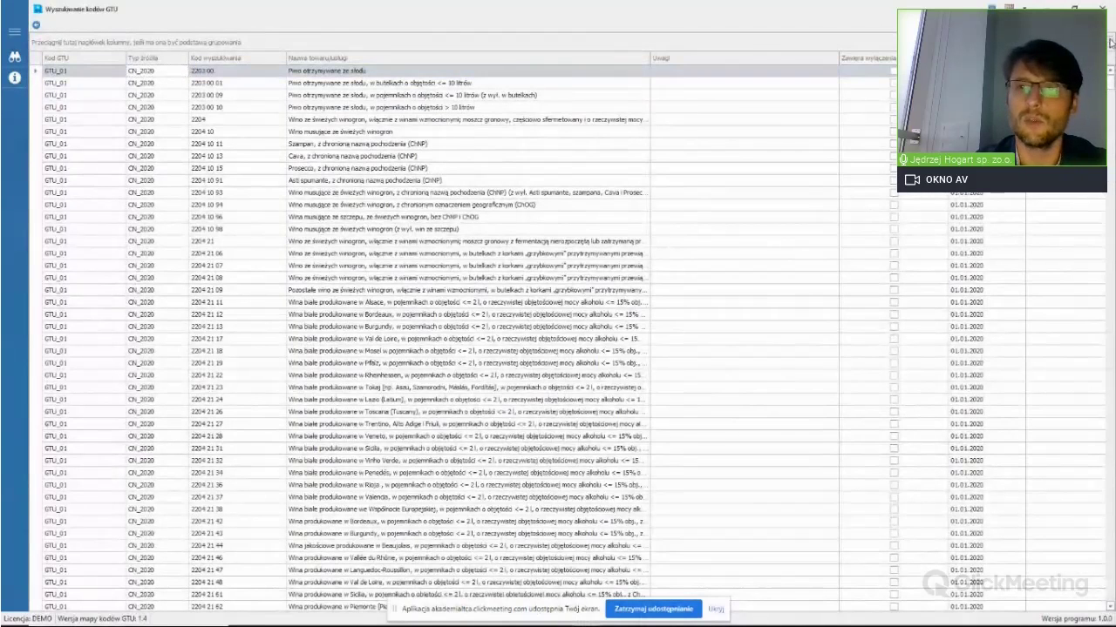